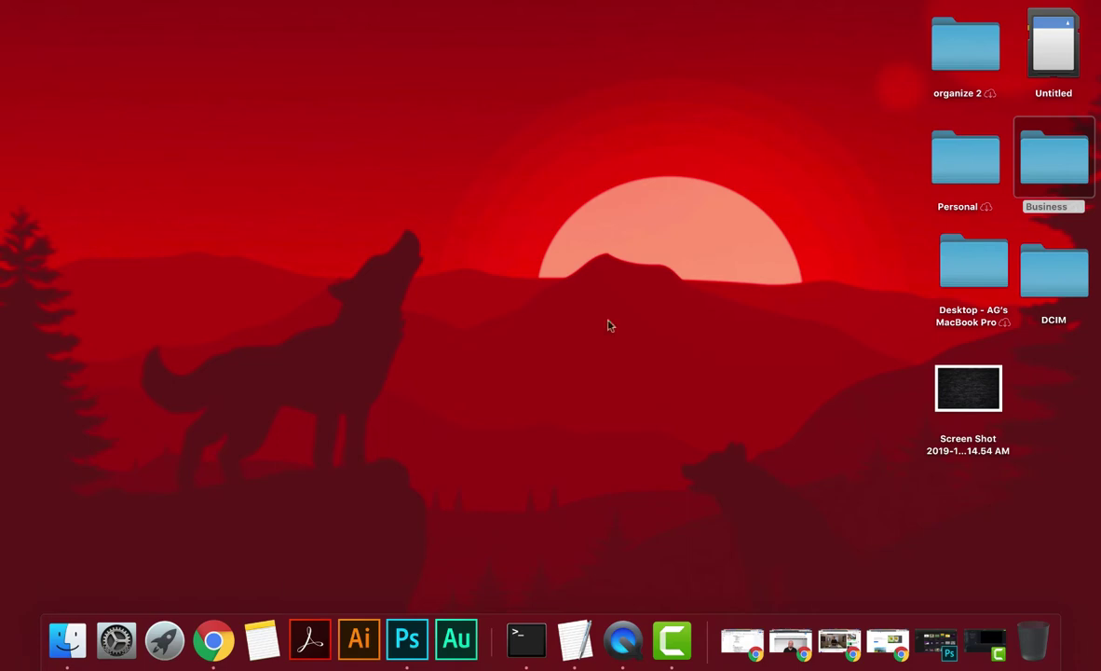
# Switch to Photoshop and open the recent file Crunchy-Mom-Cottage.jpg.
pyautogui.click(407, 639)
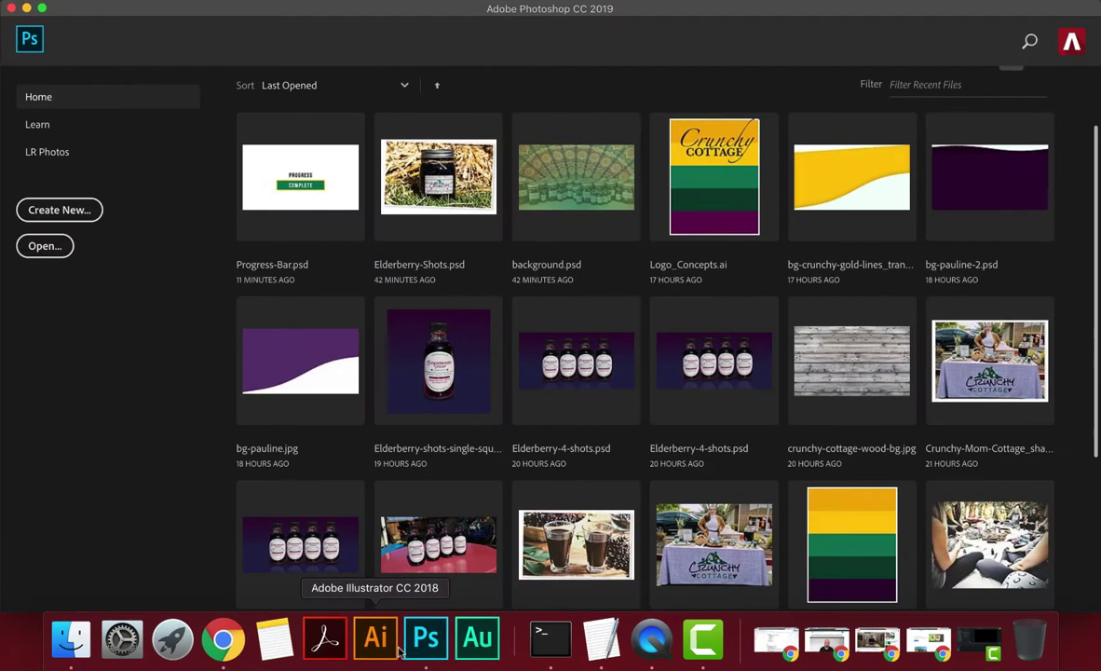
pyautogui.scroll(-3, 582, 498)
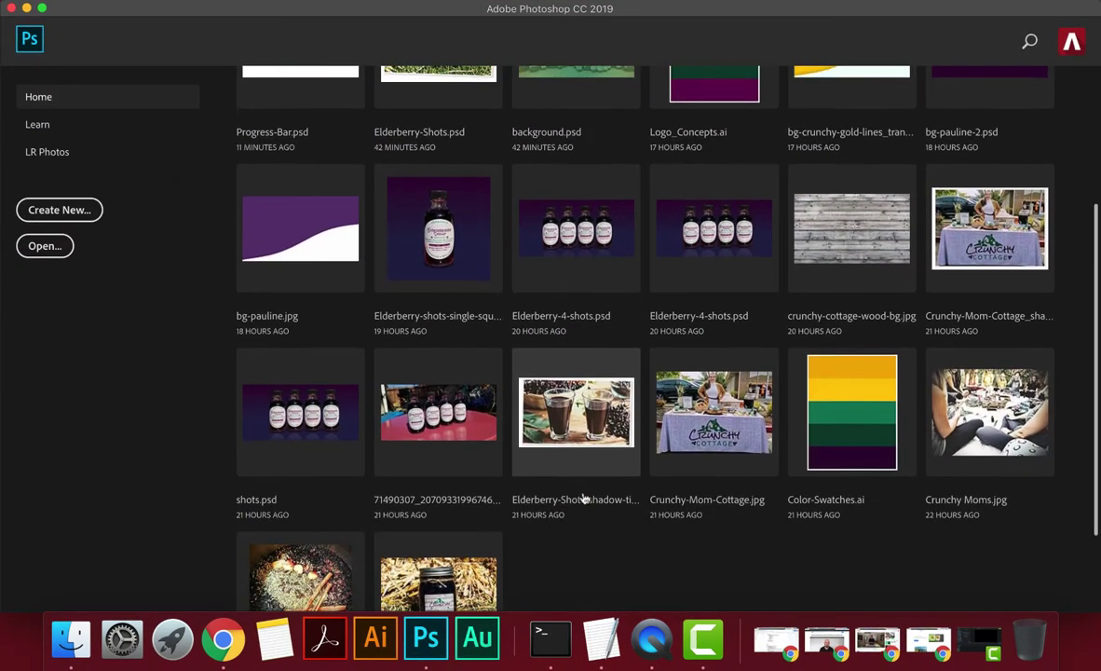
pyautogui.scroll(3, 584, 497)
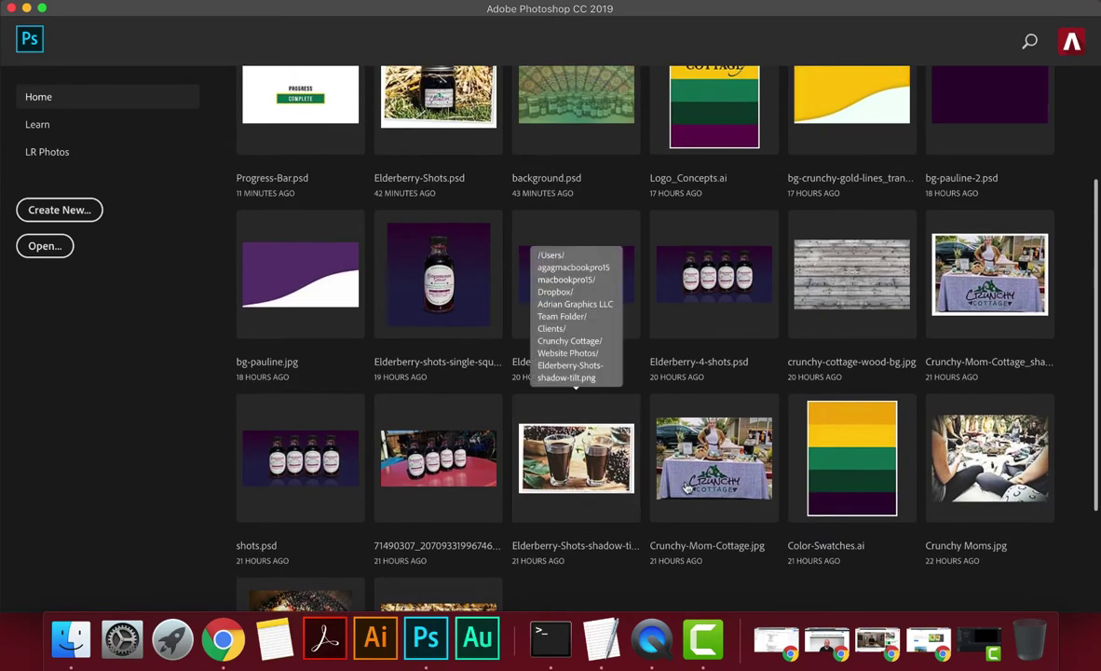
pyautogui.click(690, 483)
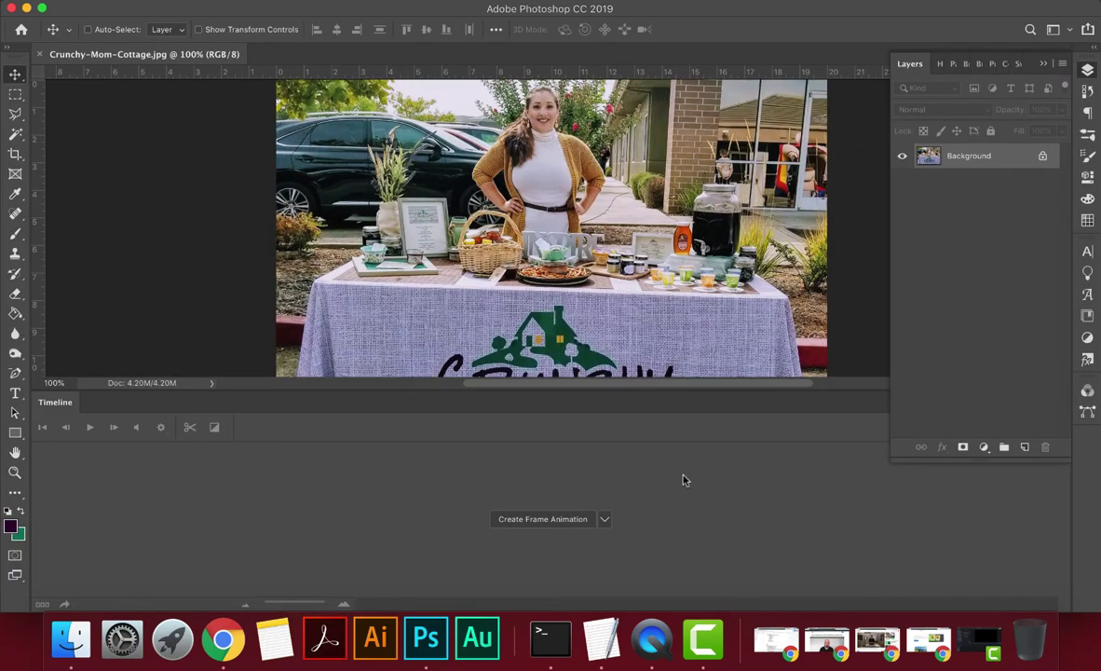
# Clear the workspace by collapsing the Layers panel and closing the Timeline tab group.
pyautogui.click(1045, 63)
pyautogui.click(1061, 400)
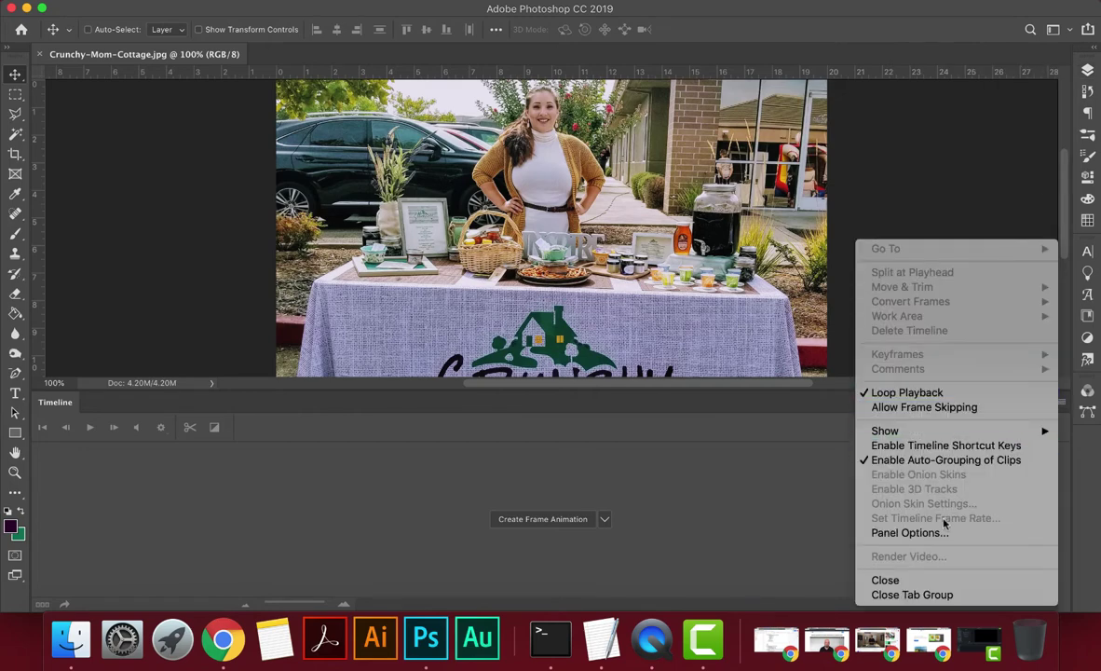
pyautogui.click(909, 594)
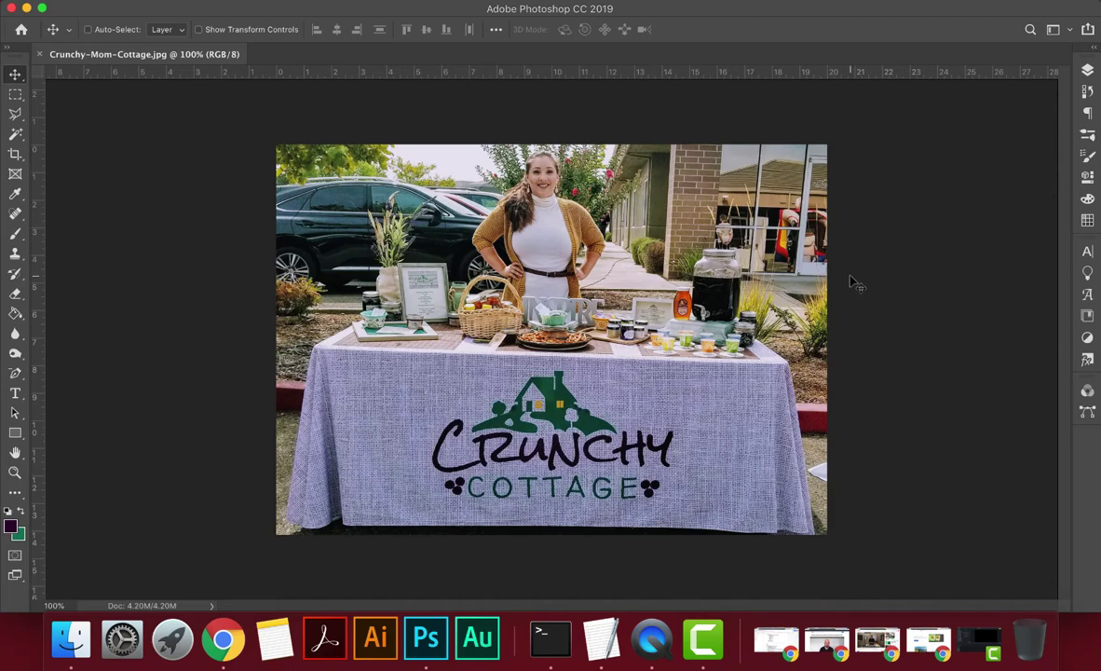
# Outline the small white object beside the tablecloth at the photo's right edge with the Polygonal Lasso tool.
pyautogui.scroll(5, 854, 281)
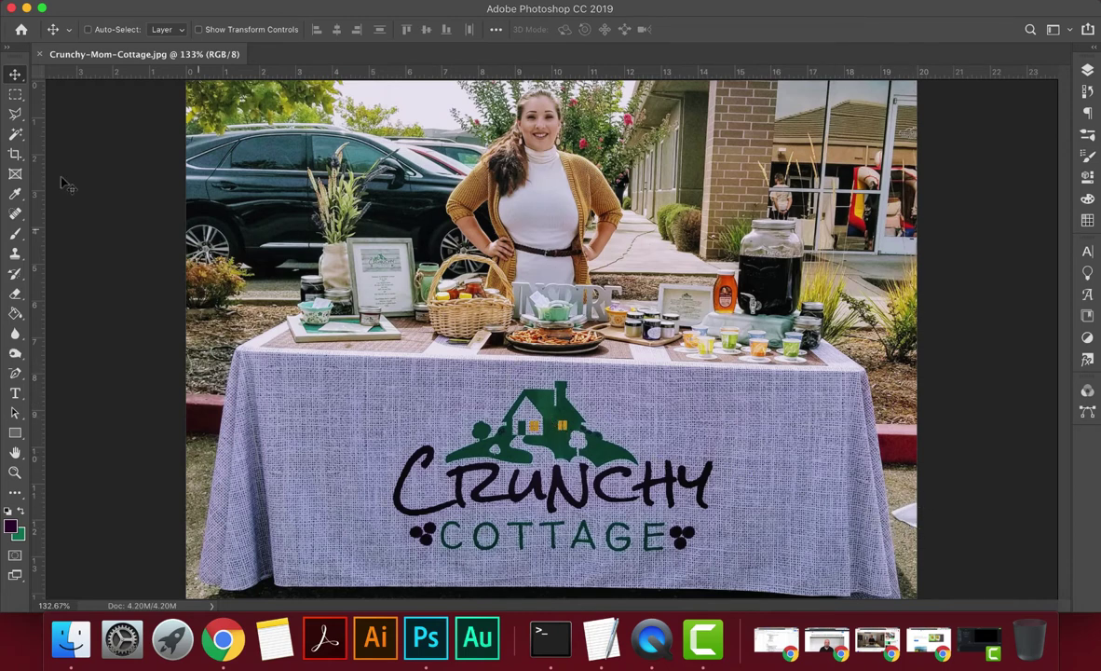
pyautogui.click(15, 113)
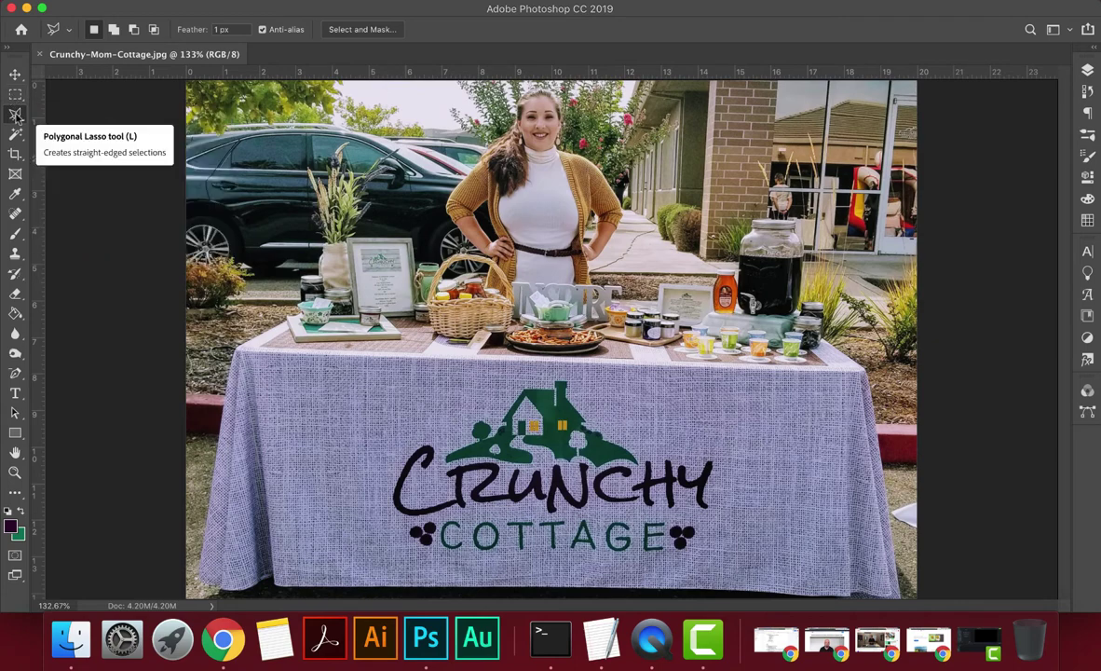
pyautogui.click(925, 500)
pyautogui.click(891, 511)
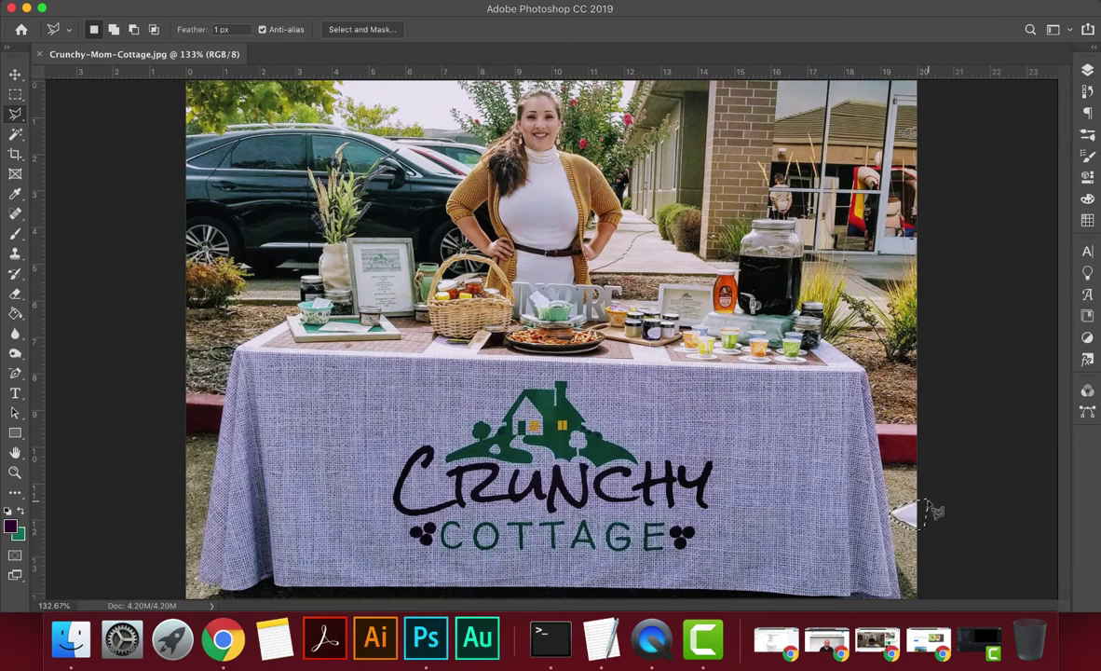
# Convert the locked Background into a regular layer, then collapse the Layers panel.
pyautogui.press('F7')
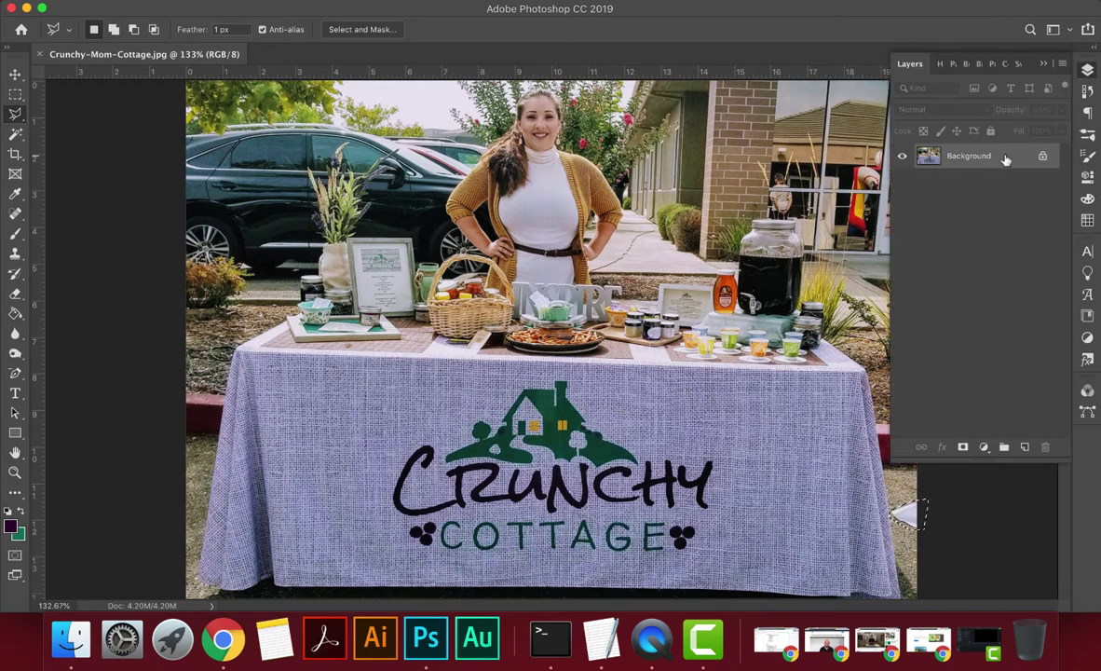
pyautogui.keyDown('alt'); pyautogui.doubleClick(1005, 160); pyautogui.keyUp('alt')
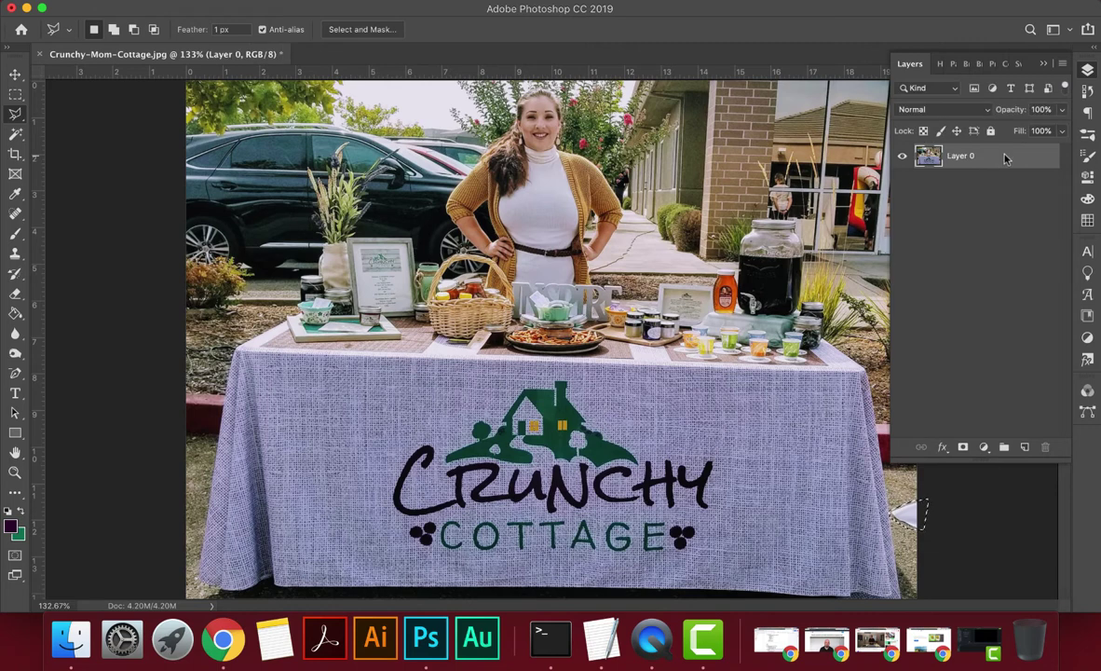
pyautogui.press('super+z')
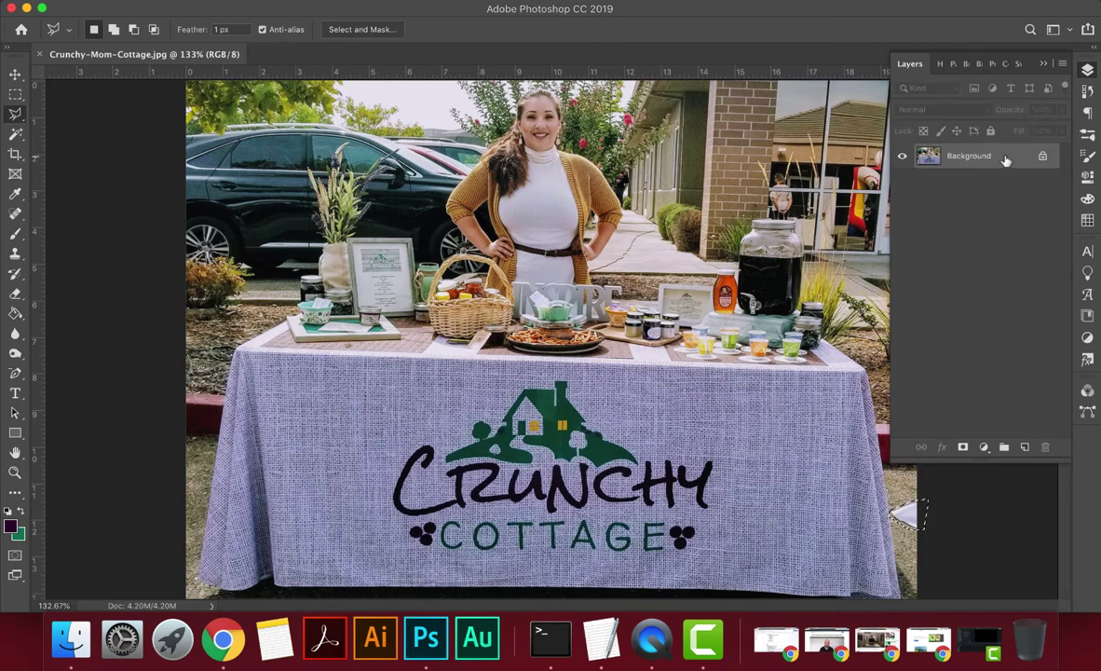
pyautogui.press('super+shift+z')
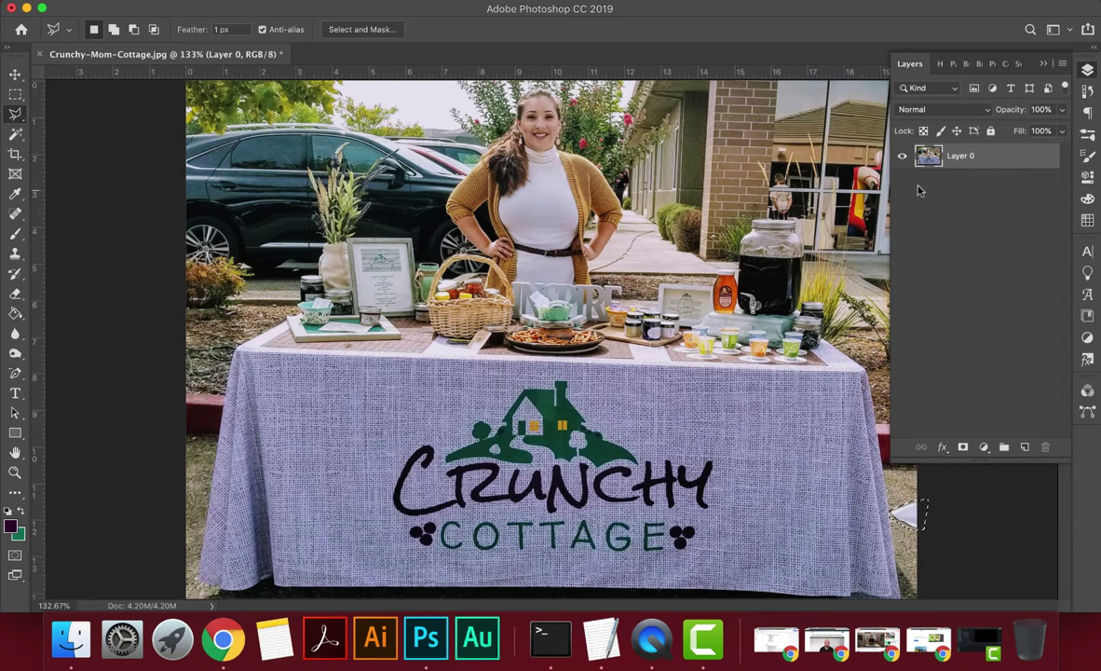
pyautogui.click(1043, 65)
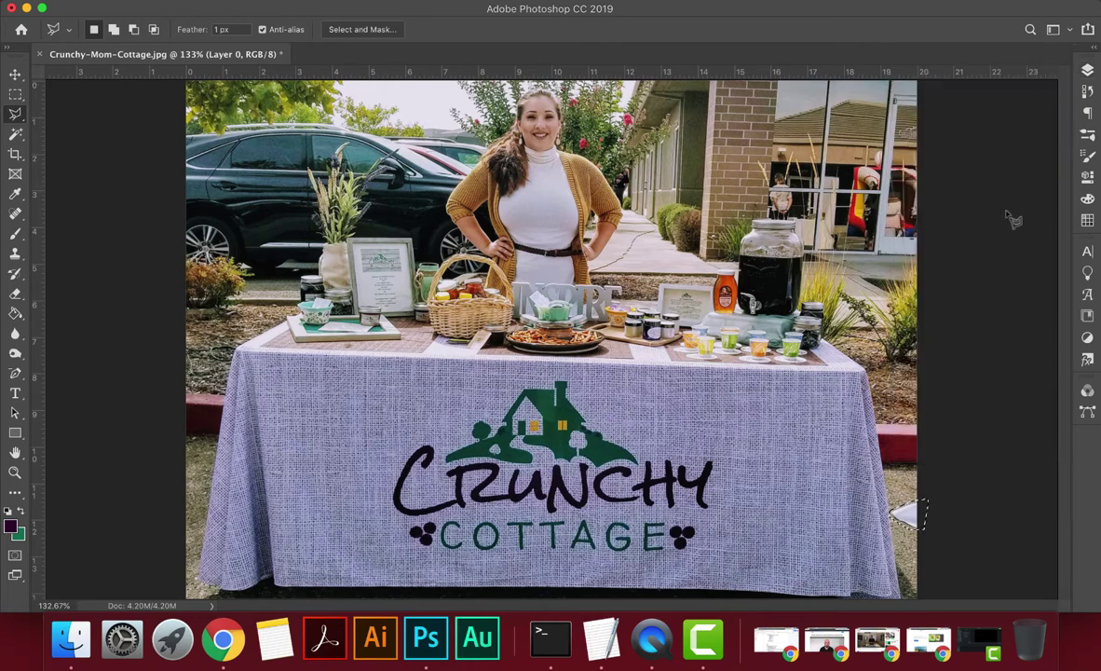
# Fill the selected white object with Content-Aware contents in Normal mode at 100% opacity and dismiss the desktop notification.
pyautogui.rightClick(903, 514)
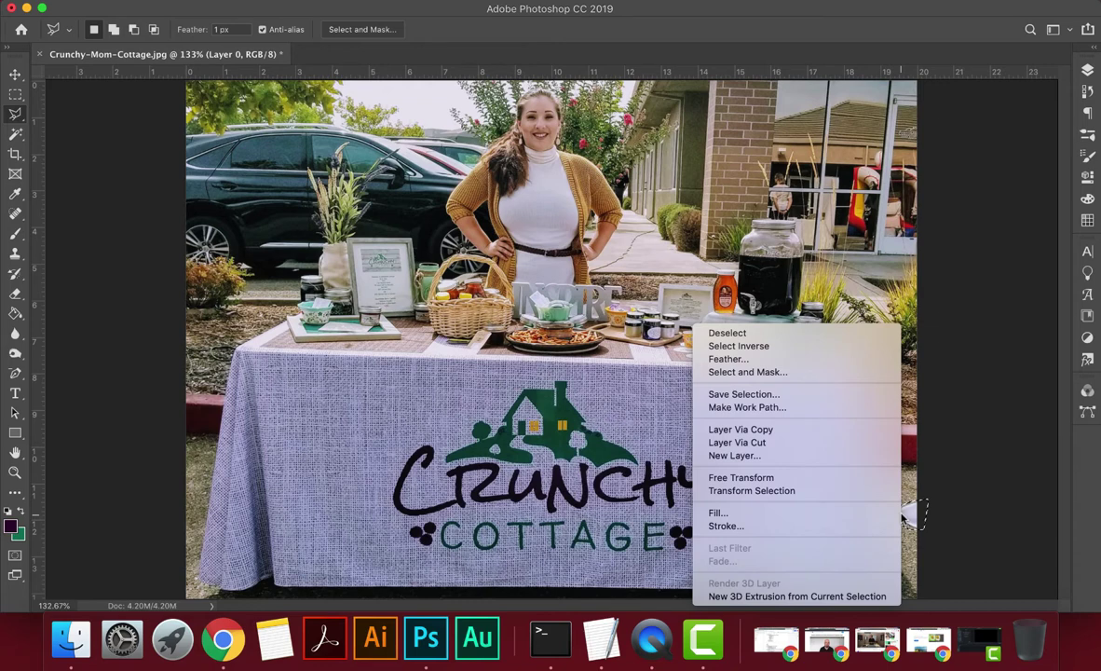
pyautogui.click(769, 513)
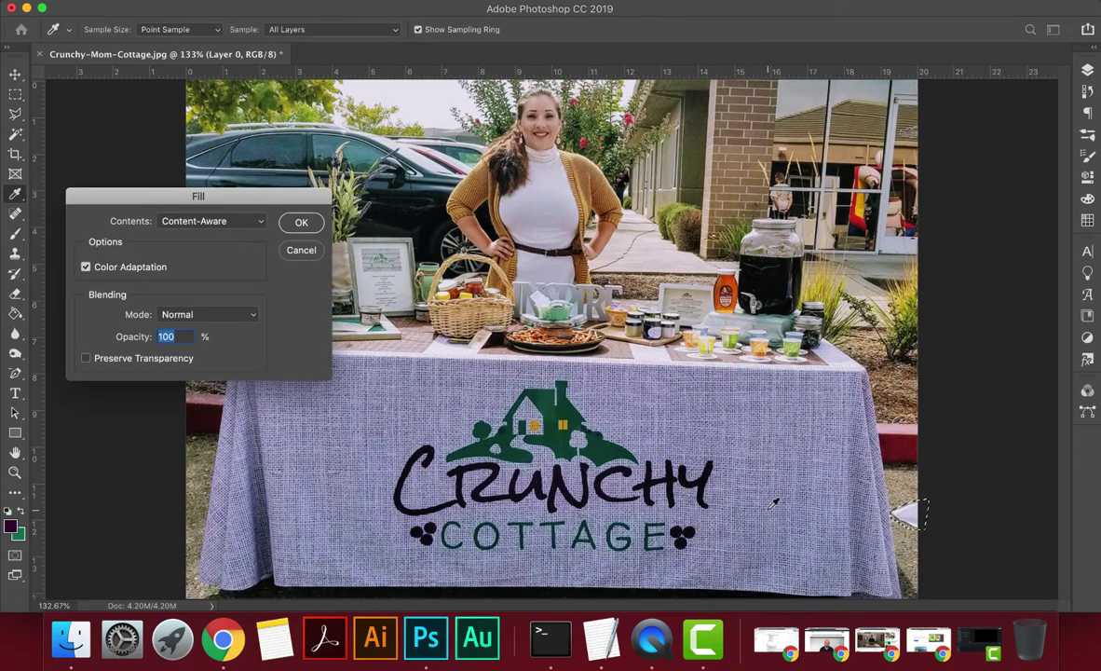
pyautogui.click(191, 226)
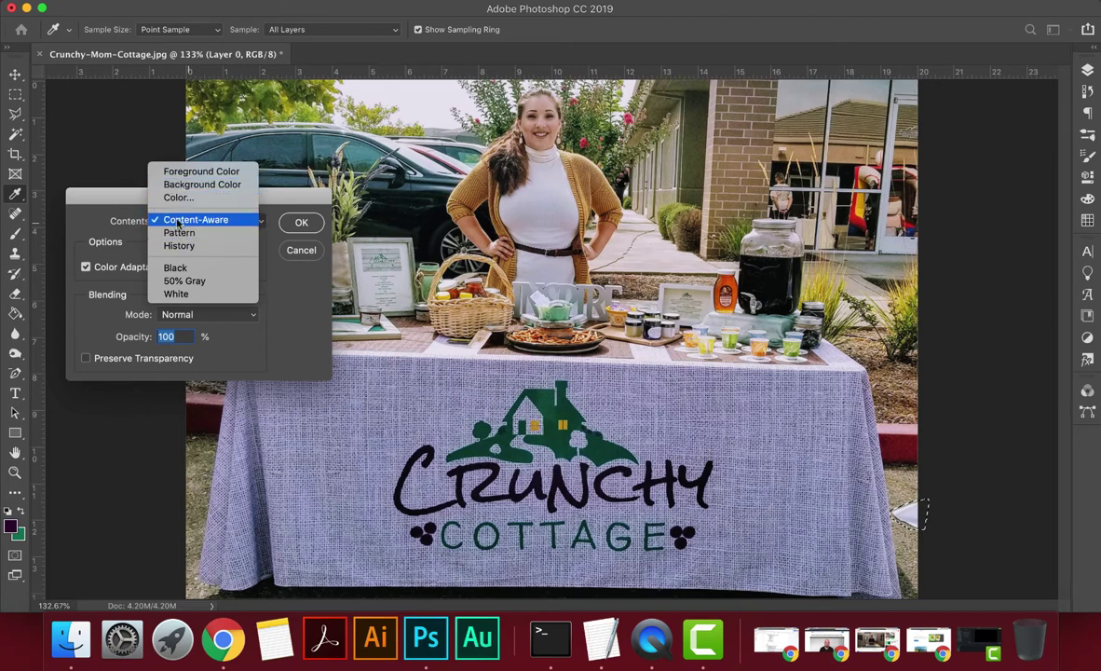
pyautogui.click(177, 221)
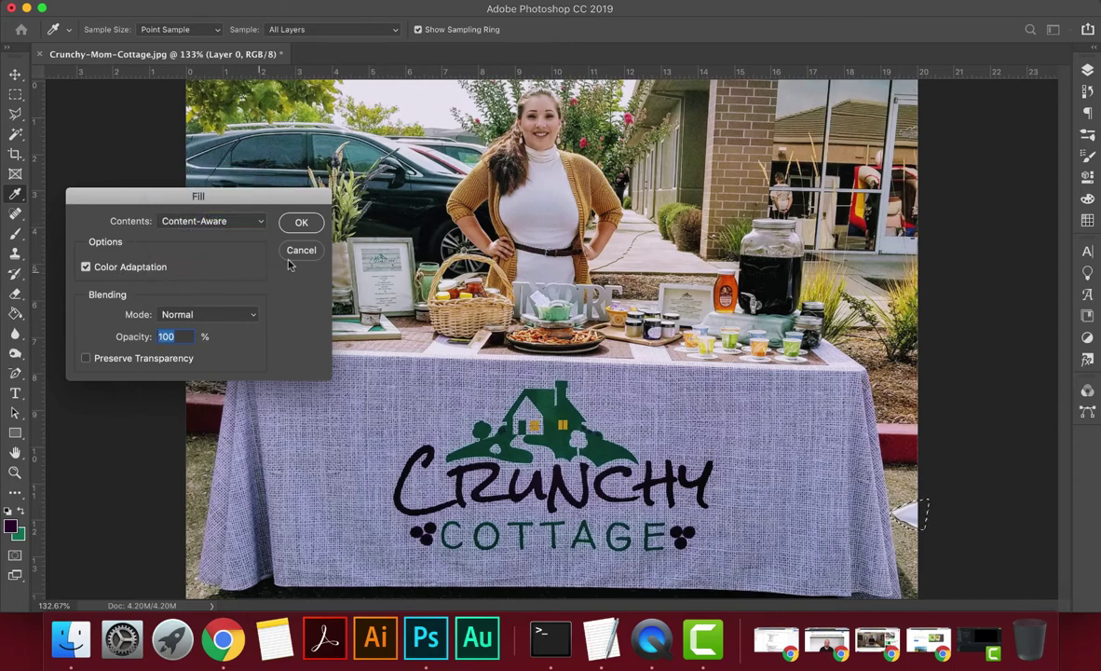
pyautogui.click(304, 221)
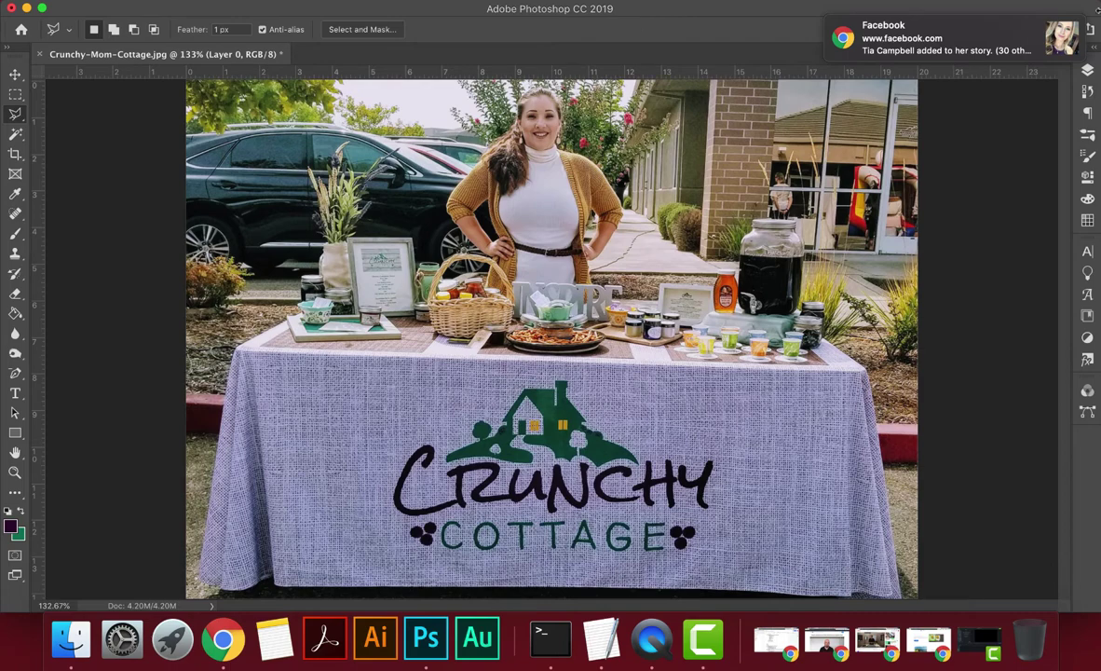
pyautogui.click(1062, 27)
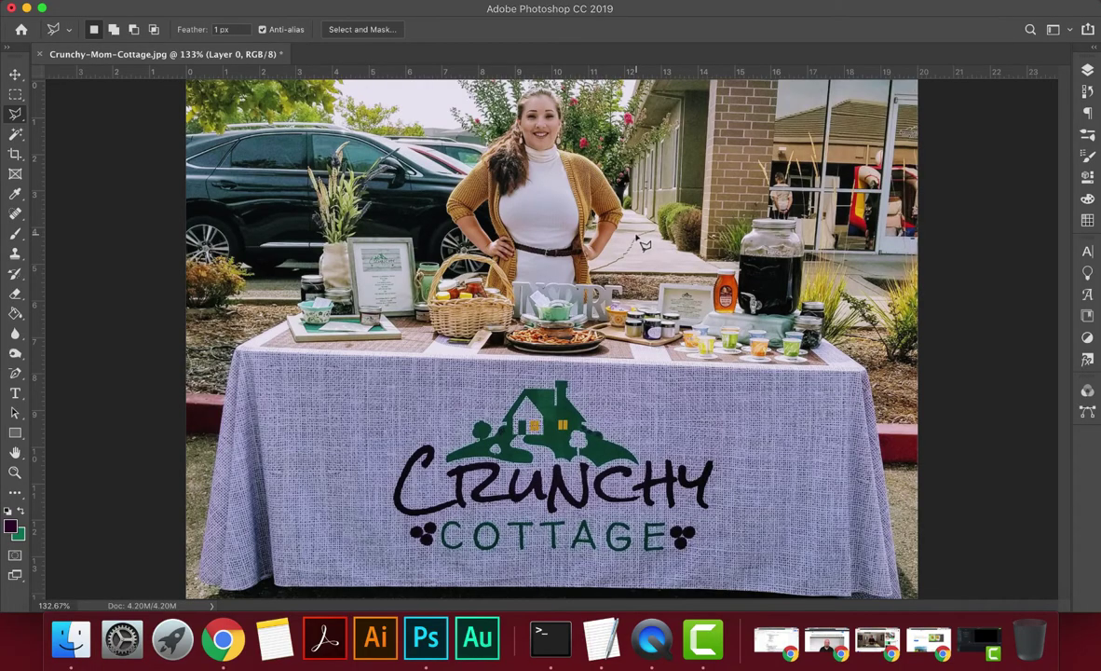
# Select the head of the man reflected in the window above the glass jar and fill it with Content-Aware contents.
pyautogui.scroll(10, 643, 244)
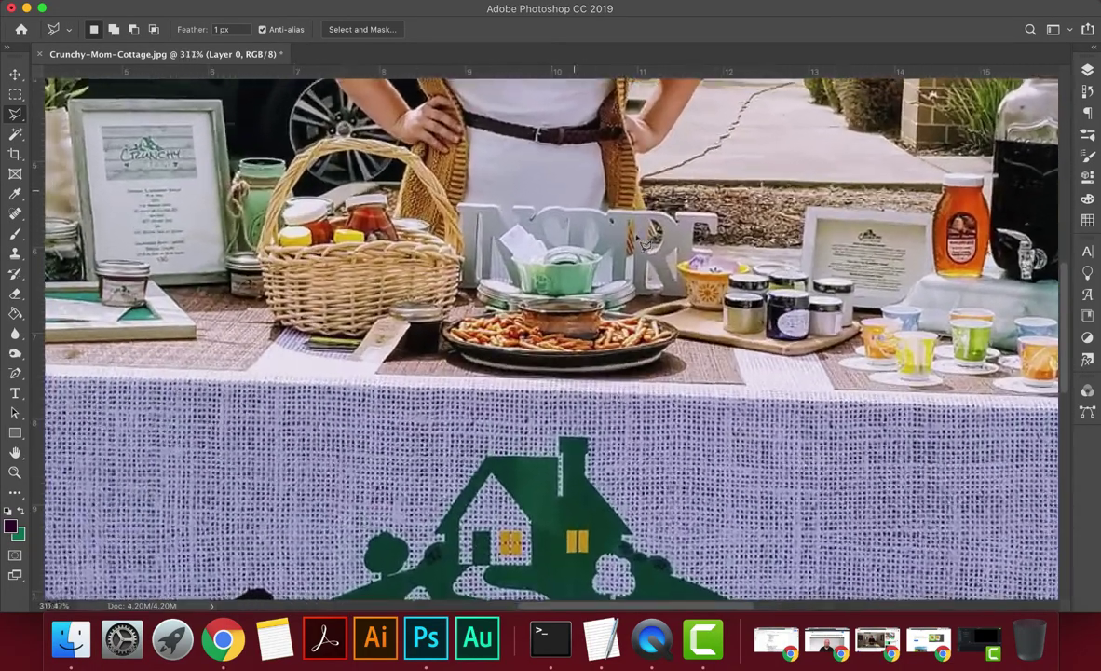
pyautogui.scroll(10, 643, 245)
pyautogui.hscroll(10, 643, 245)
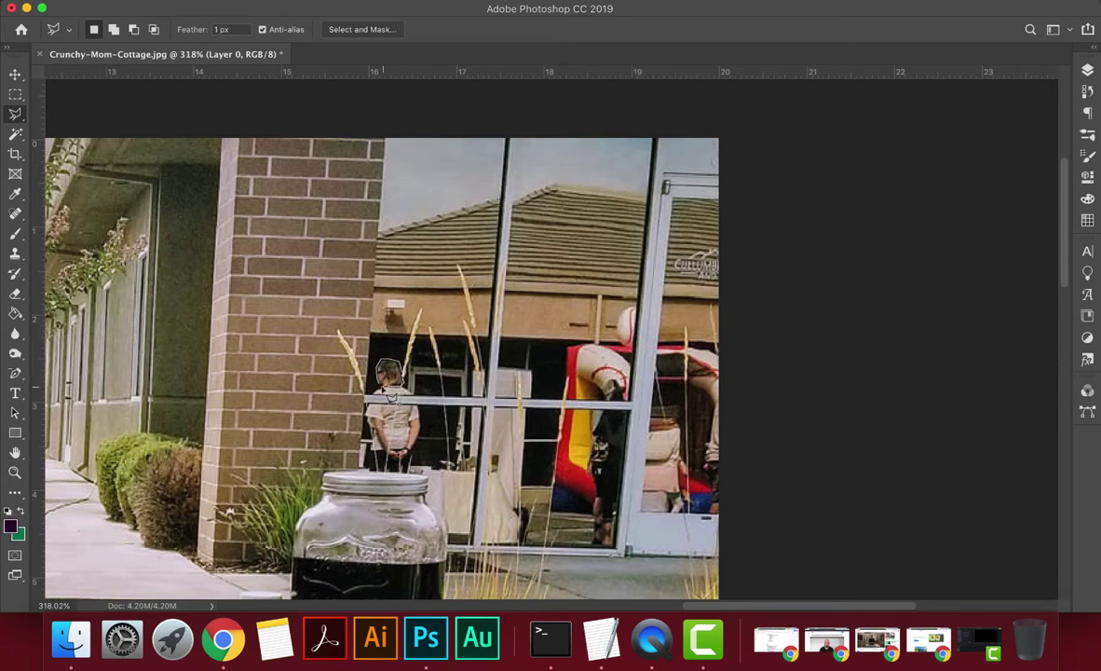
pyautogui.rightClick(385, 369)
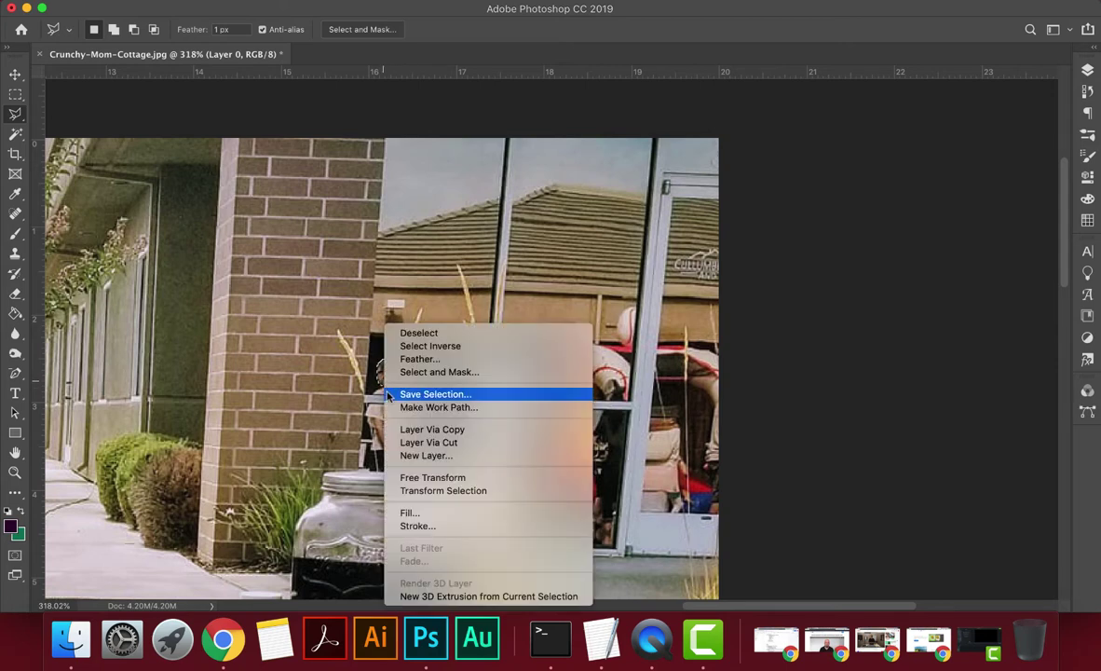
pyautogui.click(408, 512)
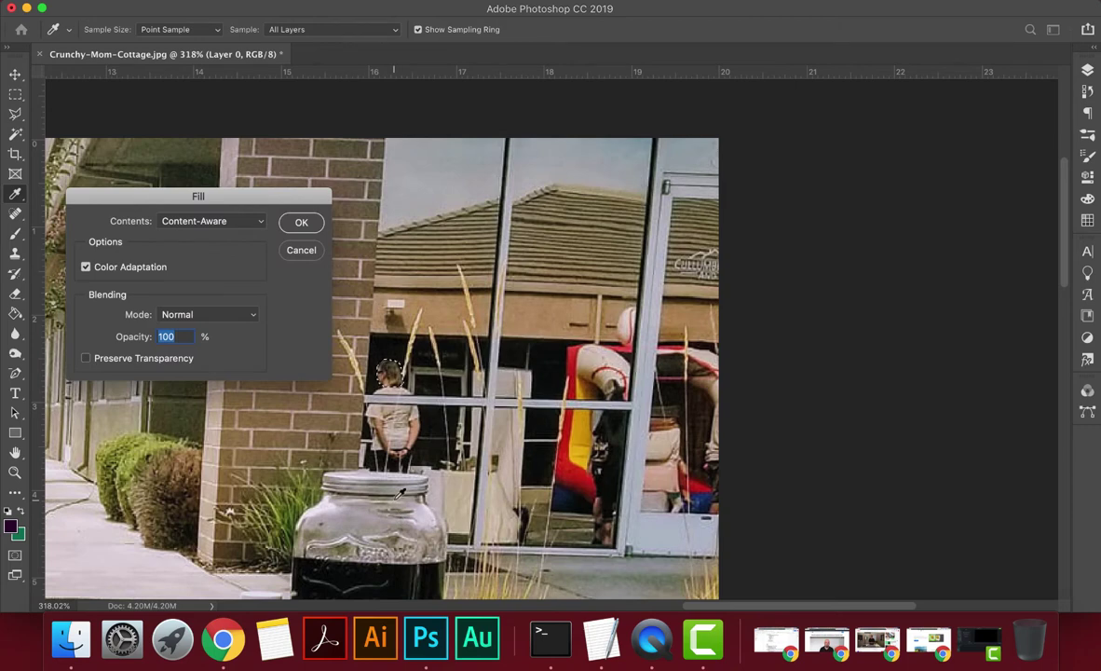
pyautogui.click(303, 223)
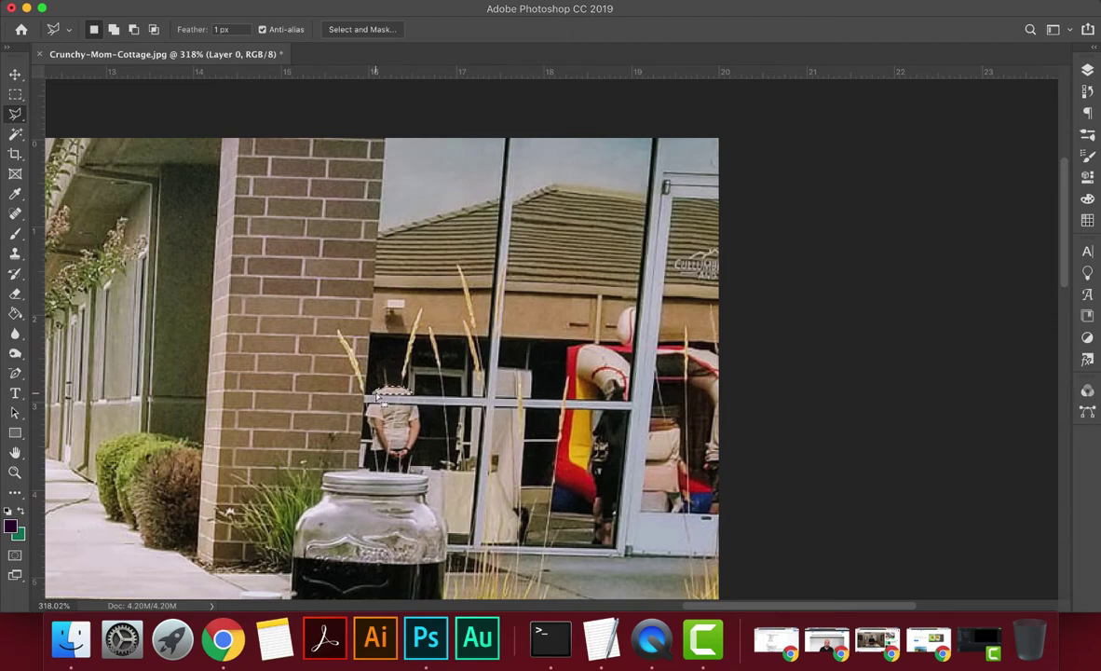
# Apply Content-Aware Fill twice to the man's remaining neck and shoulder strip above the window crossbar, then deselect.
pyautogui.rightClick(376, 396)
pyautogui.click(403, 513)
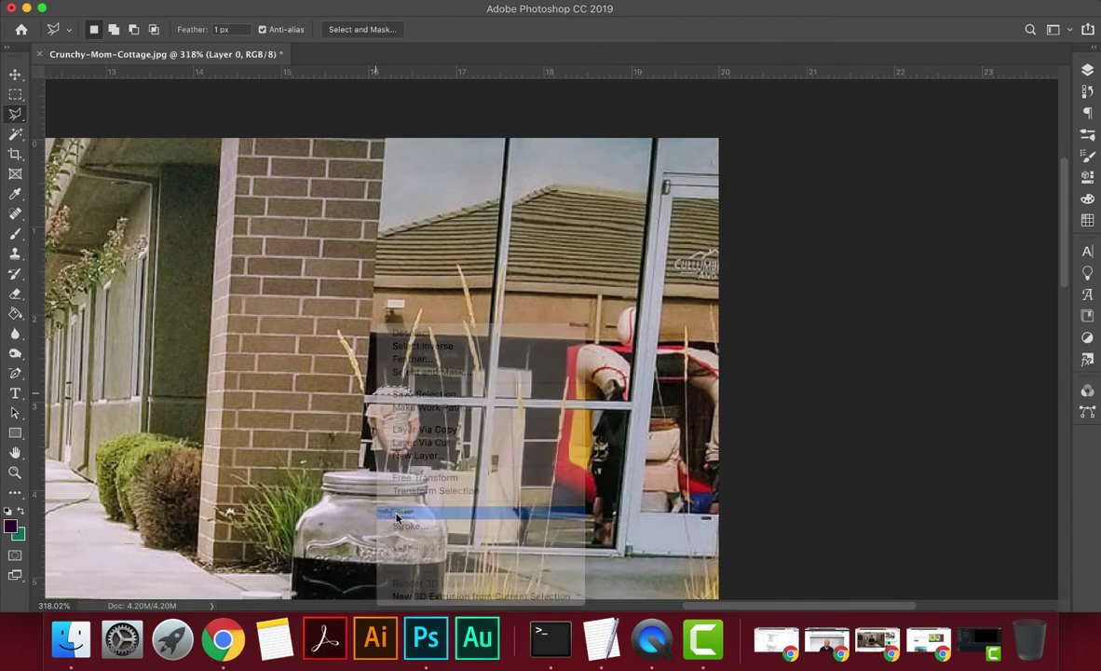
pyautogui.press('Return')
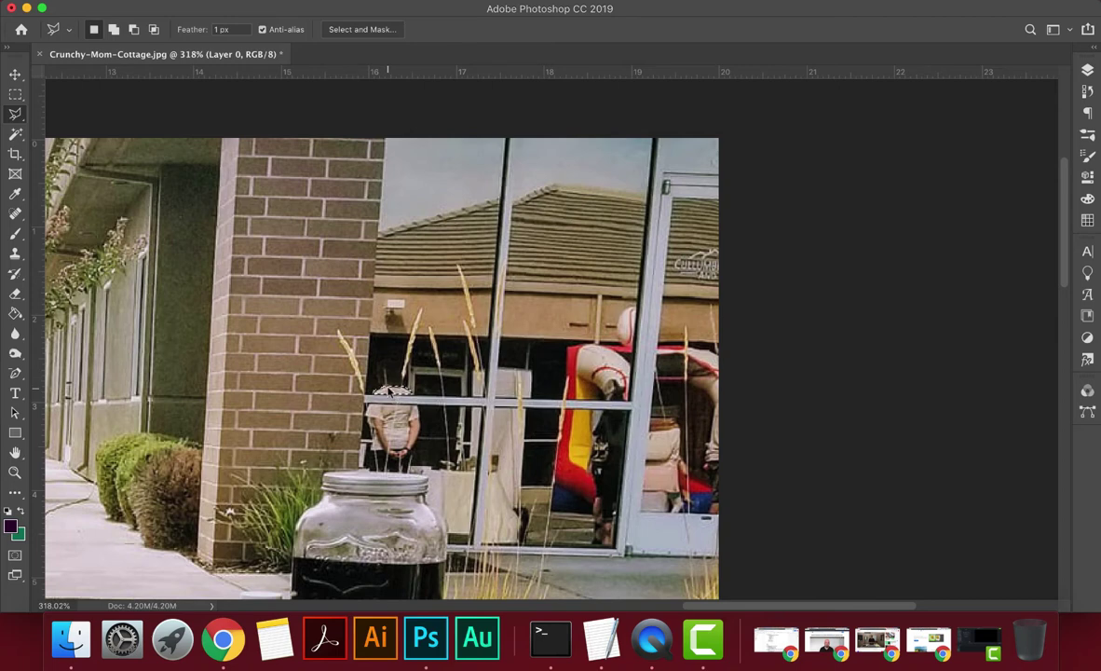
pyautogui.rightClick(391, 390)
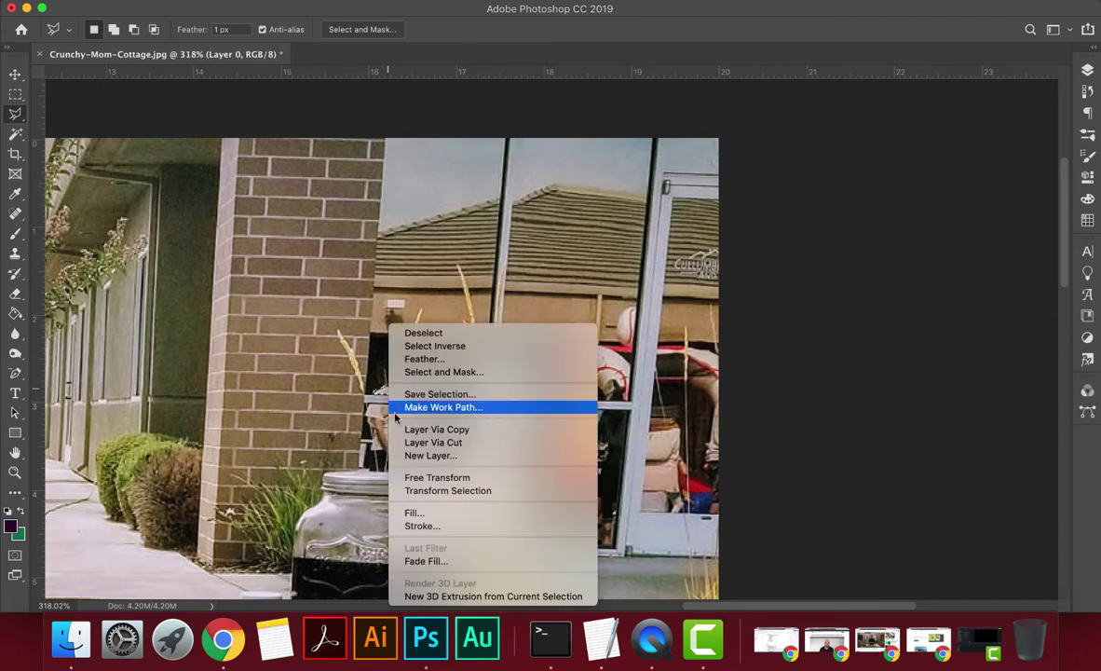
pyautogui.click(416, 513)
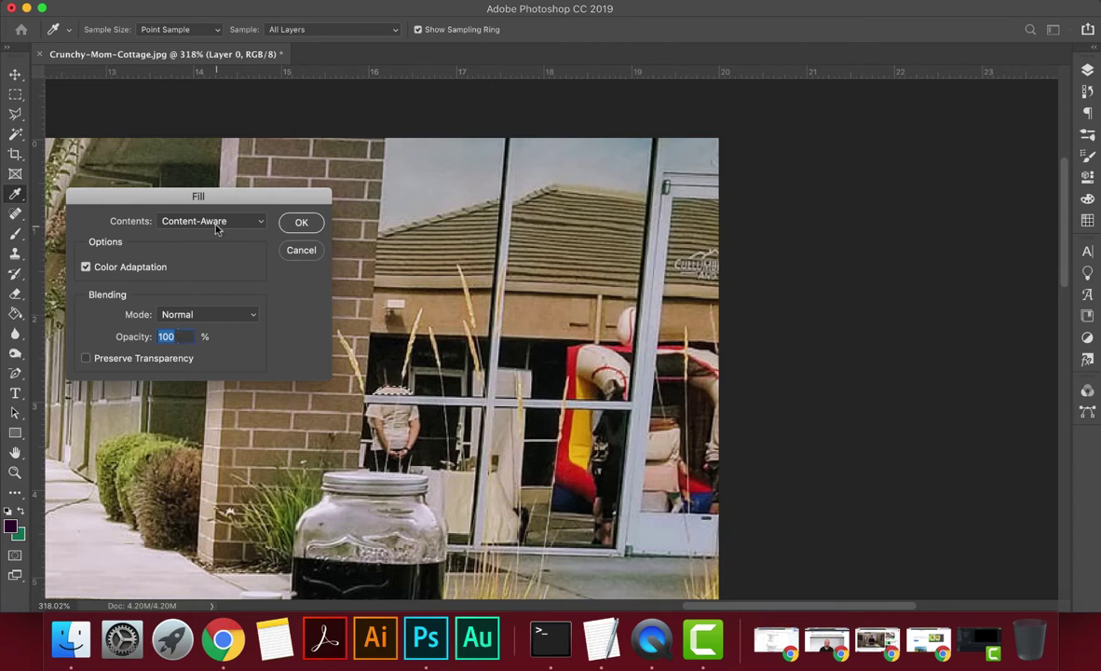
pyautogui.click(302, 222)
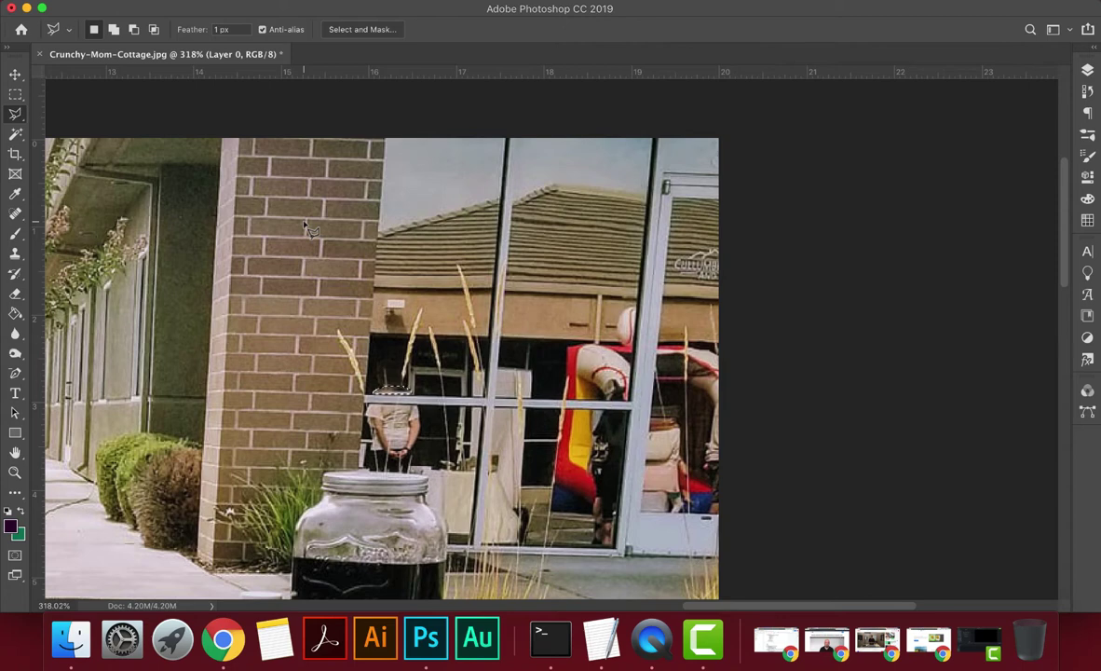
pyautogui.click(307, 227)
# Paint over the leftover traces above the window crossbar using the Clone Stamp with a 9 px brush.
pyautogui.click(16, 314)
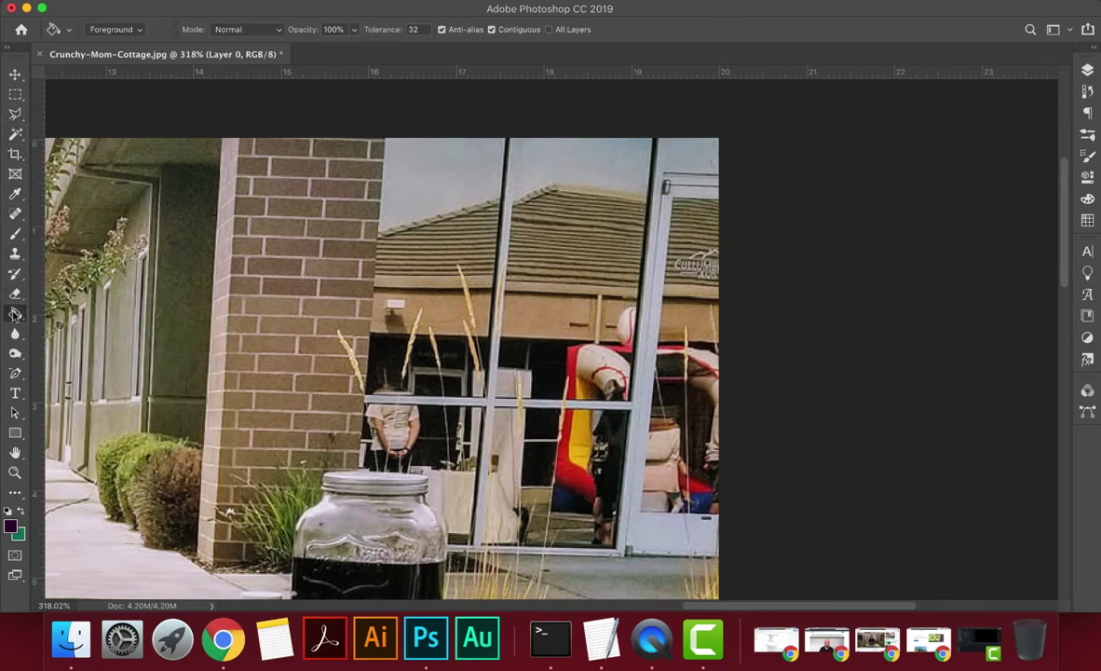
pyautogui.click(16, 255)
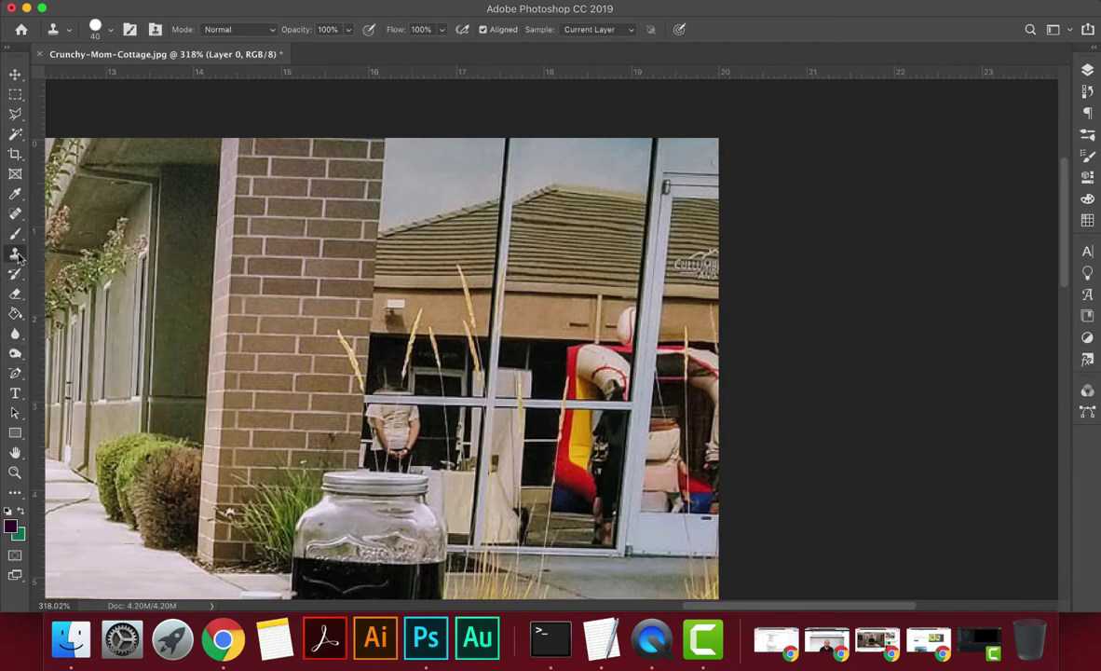
pyautogui.press('[')
pyautogui.press('[')
pyautogui.press('[')
pyautogui.click(381, 388)
pyautogui.moveTo(381, 389); pyautogui.dragTo(407, 389)
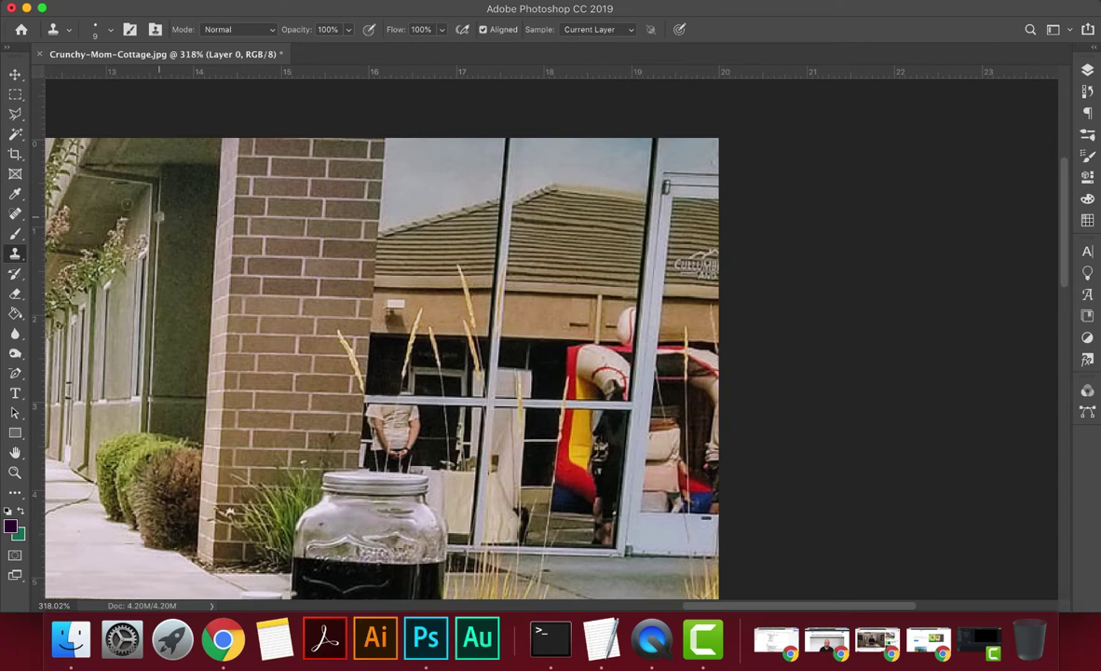
# Select the man's torso below the window crossbar with the Lasso and fill it Content-Aware with Color Adaptation enabled, then deselect.
pyautogui.click(15, 113)
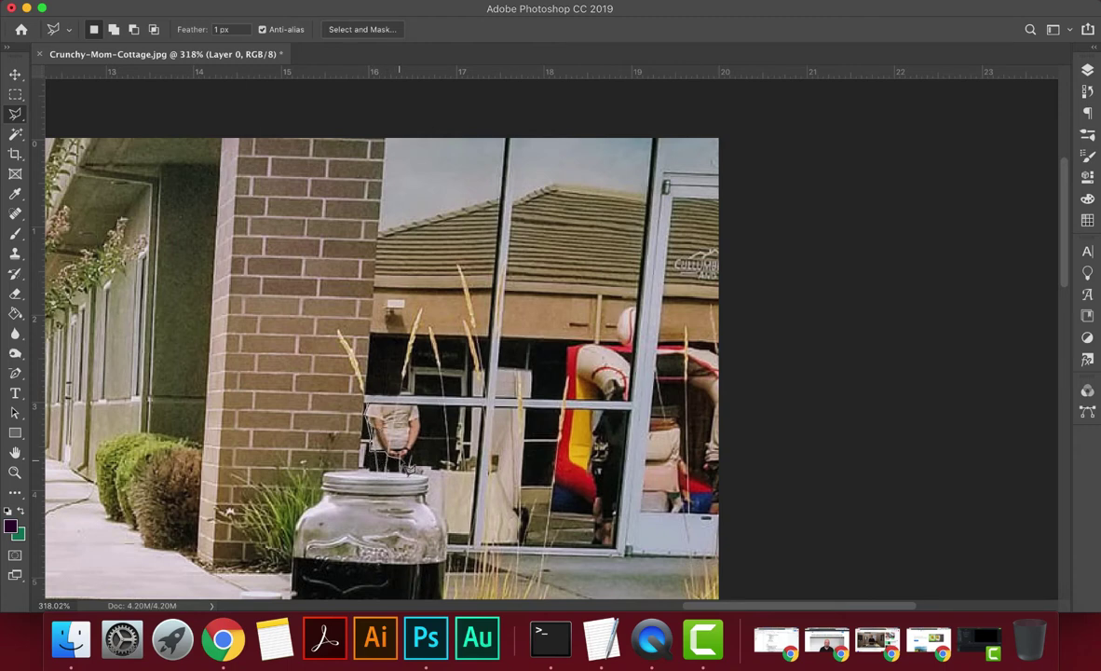
pyautogui.moveTo(424, 454)
pyautogui.mouseDown()
pyautogui.moveTo(387, 419)
pyautogui.moveTo(398, 387)
pyautogui.moveTo(431, 420)
pyautogui.mouseUp()
pyautogui.rightClick(371, 407)
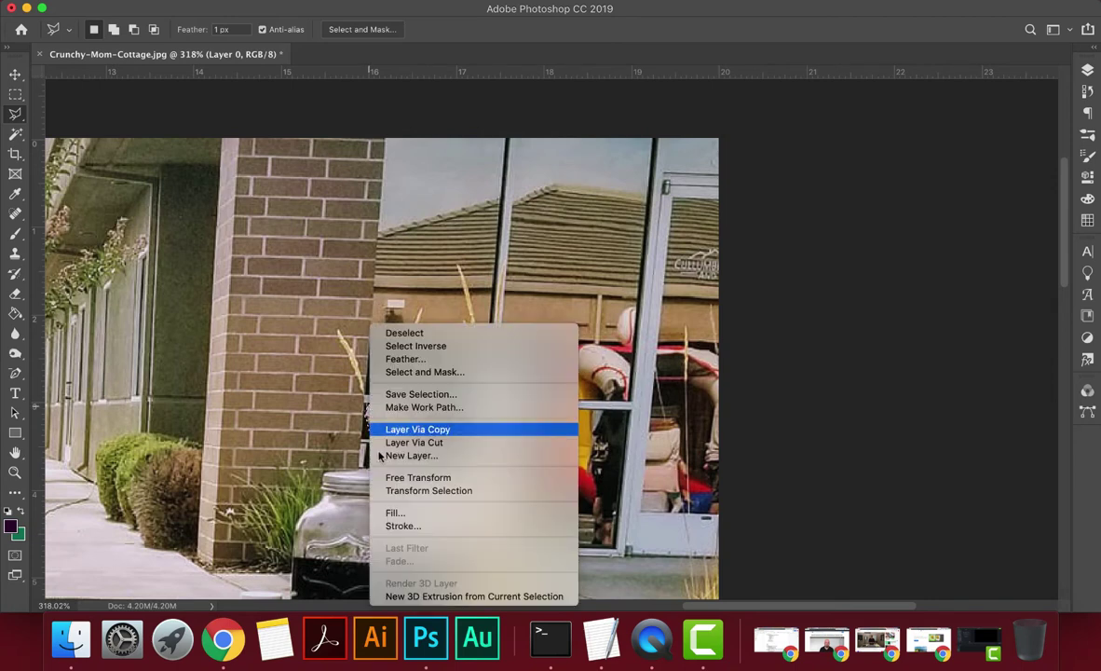
pyautogui.click(391, 513)
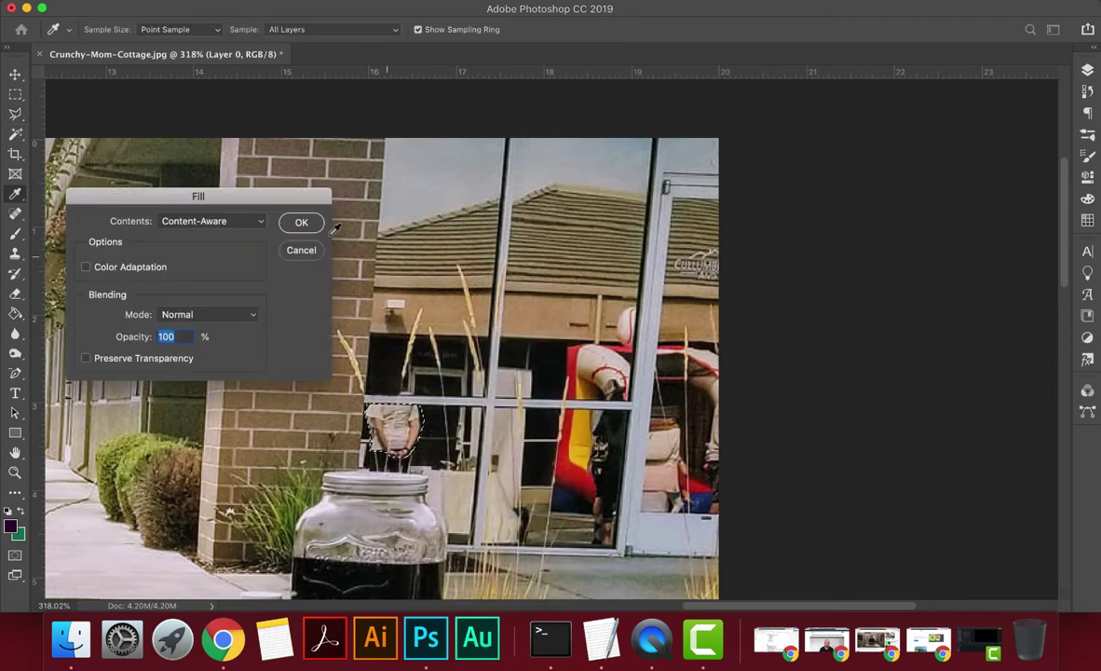
pyautogui.click(144, 268)
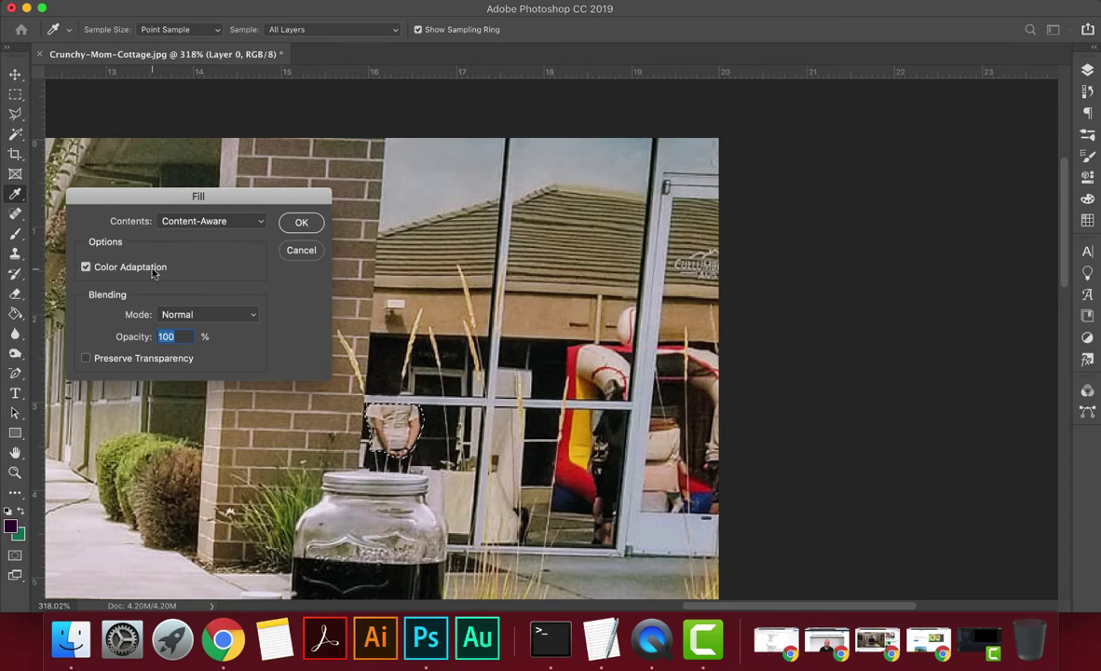
pyautogui.click(291, 223)
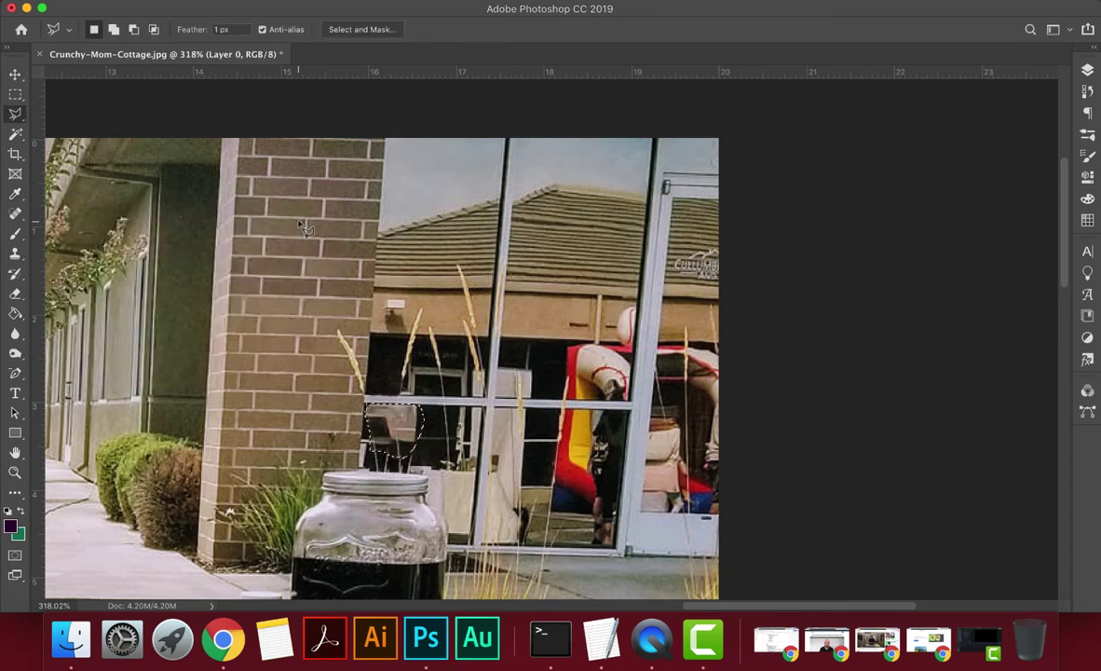
pyautogui.press('super+d')
# Select a small dark area of the window just below the crossbar, beside the filled spot, and copy it to a new layer.
pyautogui.click(426, 438)
pyautogui.click(449, 438)
pyautogui.click(449, 412)
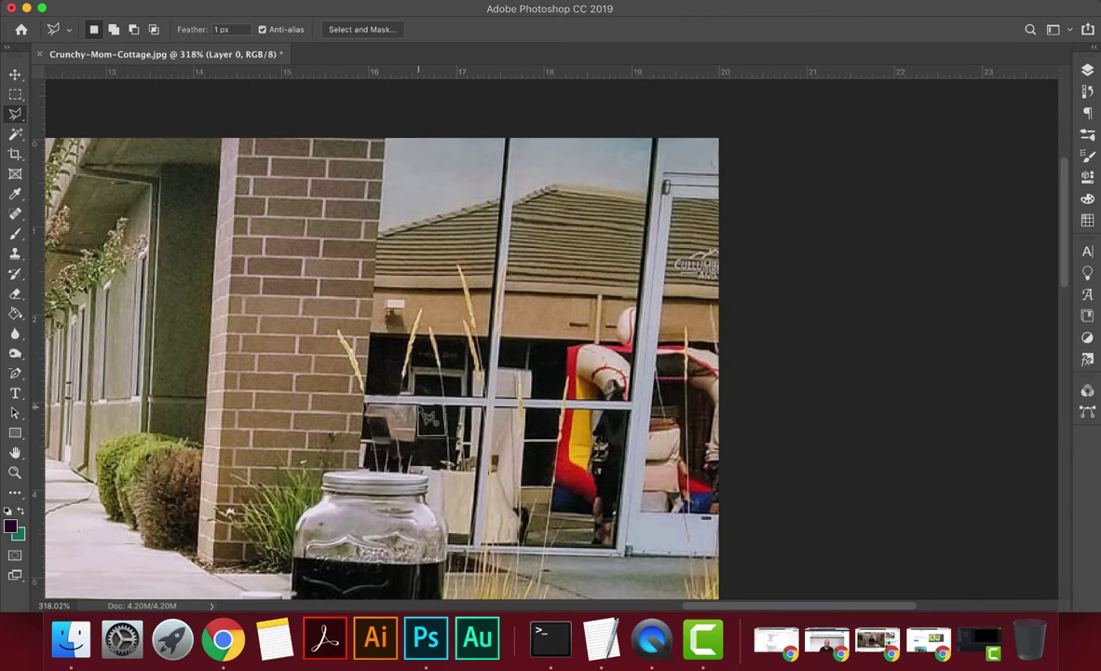
pyautogui.doubleClick(427, 410)
pyautogui.rightClick(419, 412)
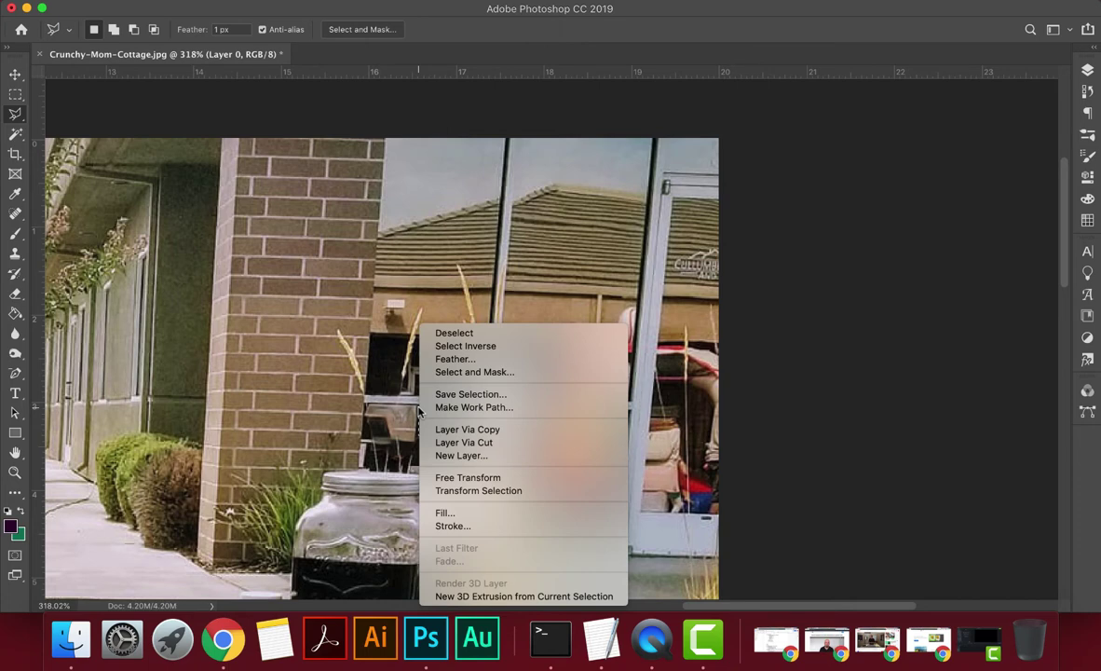
pyautogui.click(448, 430)
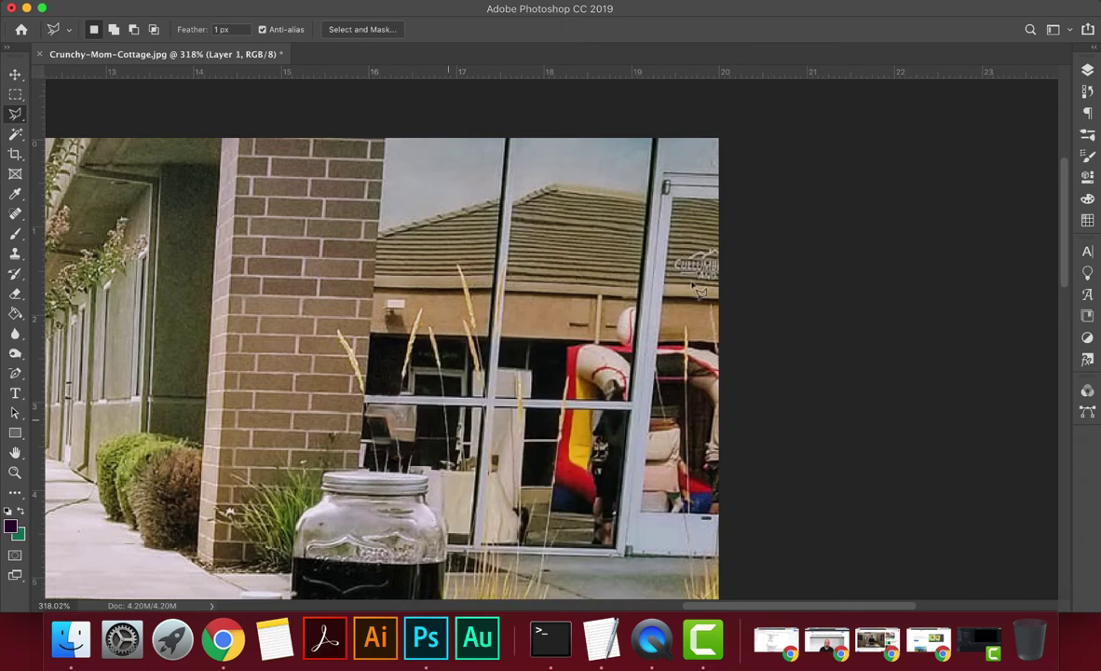
# Move the copied window patch over the smeared remains beside the brick column, and place a duplicate of it slightly overlapping the first.
pyautogui.click(1088, 71)
pyautogui.press('v')
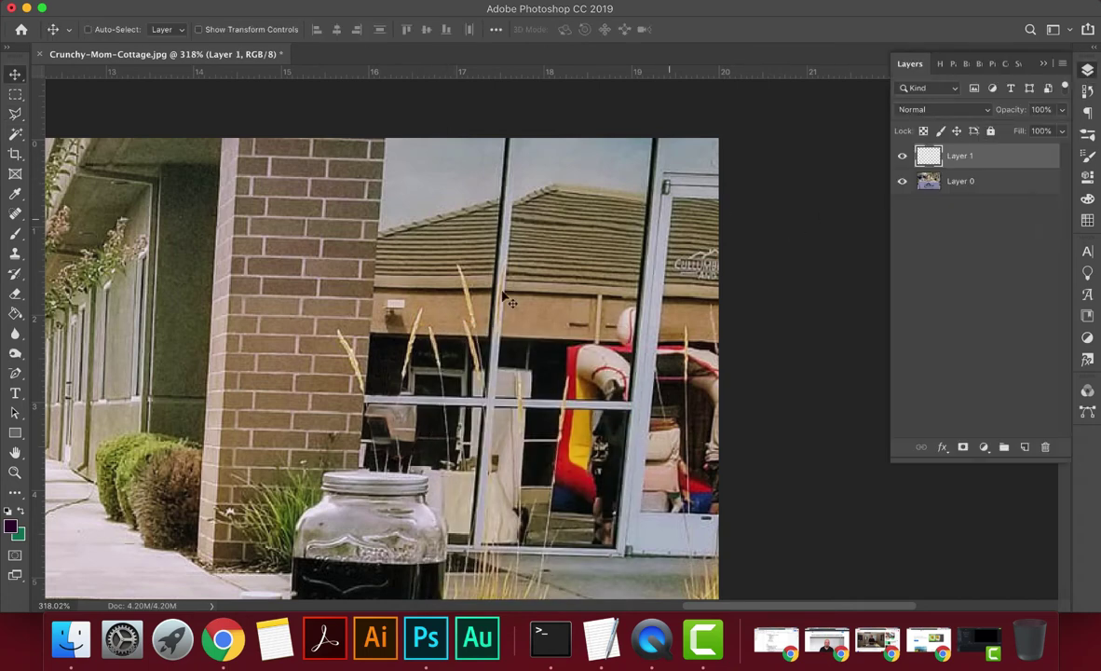
pyautogui.moveTo(350, 433); pyautogui.dragTo(370, 416)
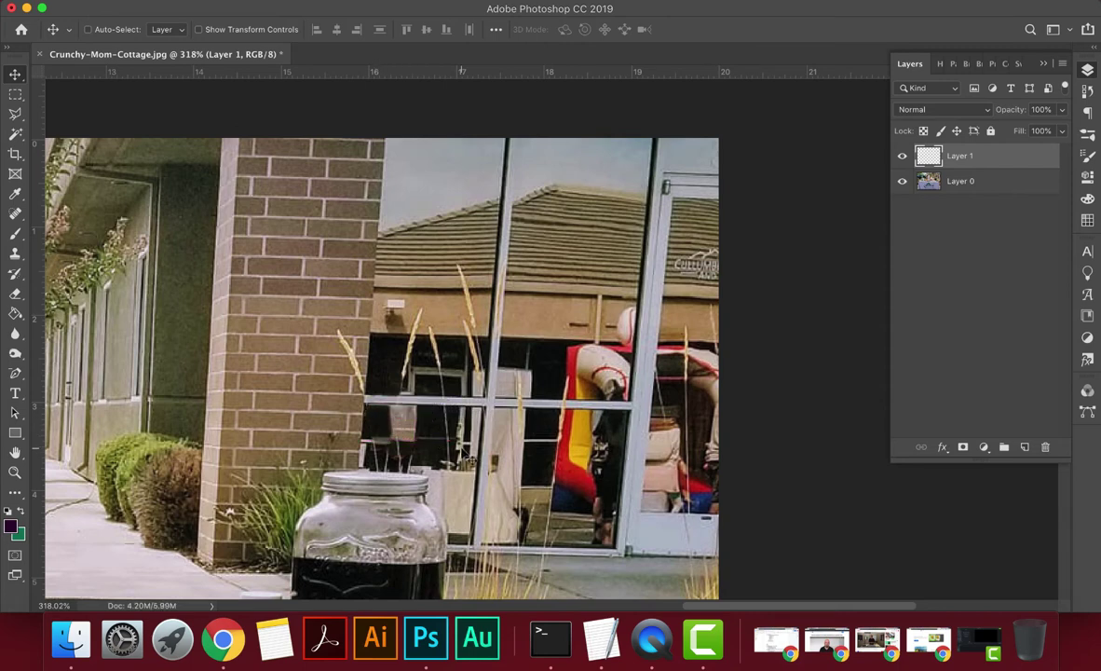
pyautogui.press('super')
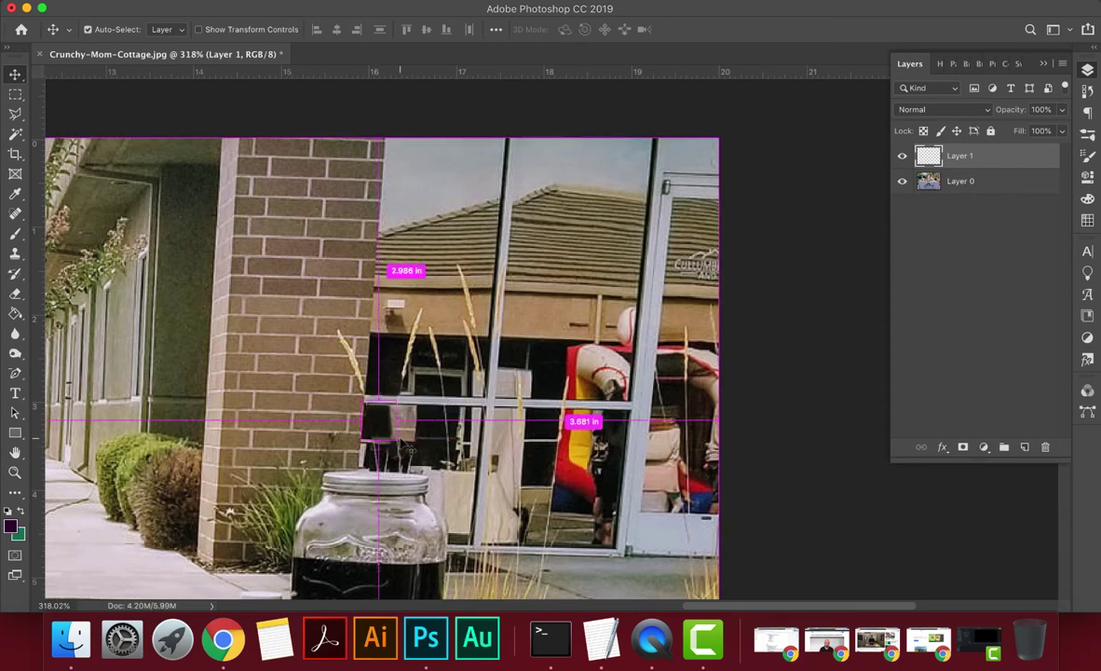
pyautogui.press('super+j')
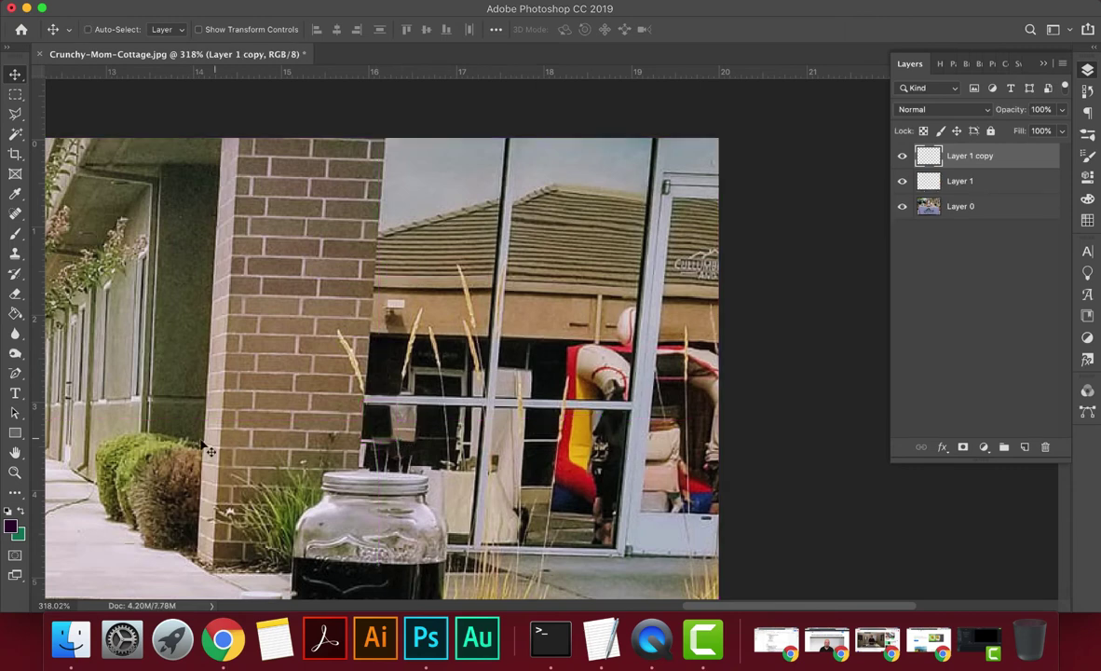
pyautogui.moveTo(324, 432); pyautogui.dragTo(341, 432)
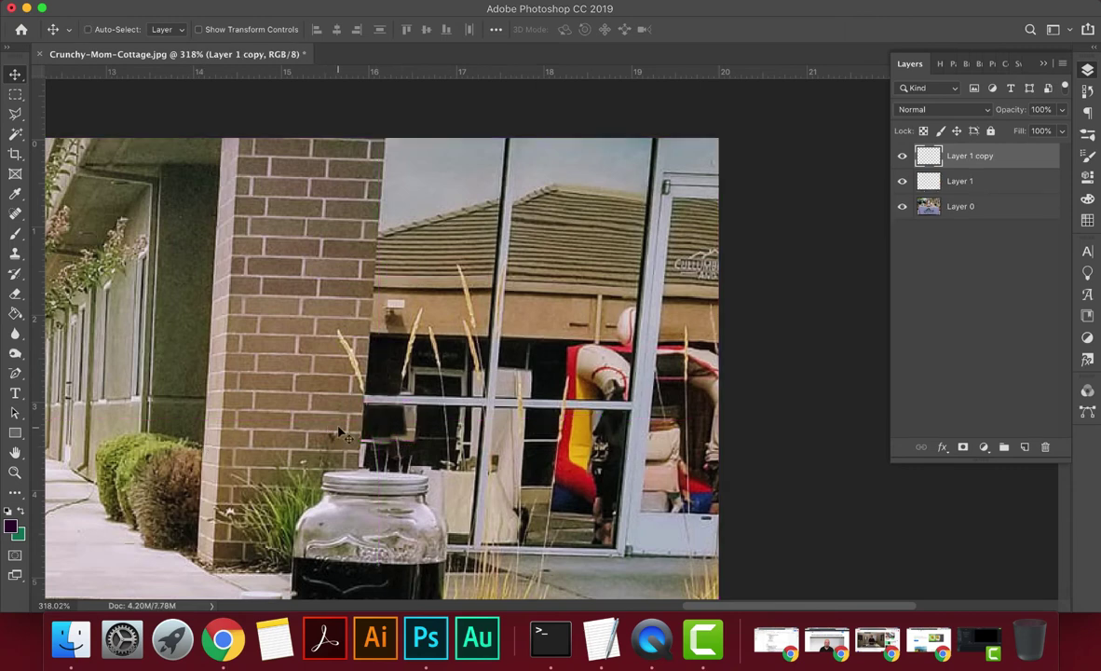
# Flip the duplicated window patch above the glass jar.
pyautogui.press('super+t')
pyautogui.rightClick(375, 422)
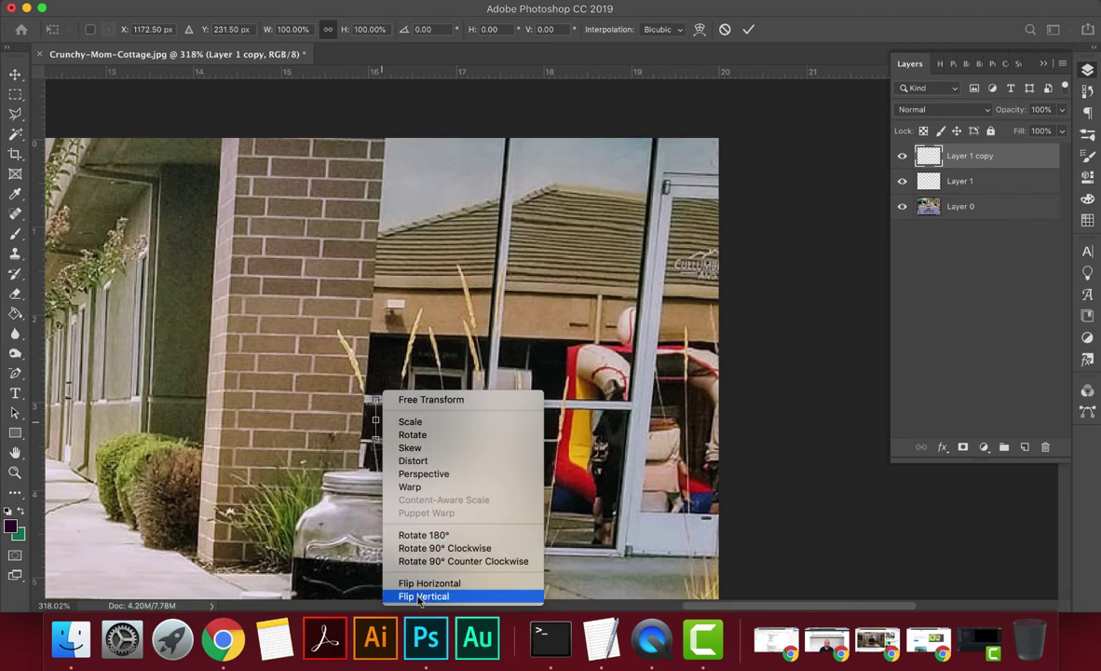
pyautogui.click(410, 550)
pyautogui.press('Return')
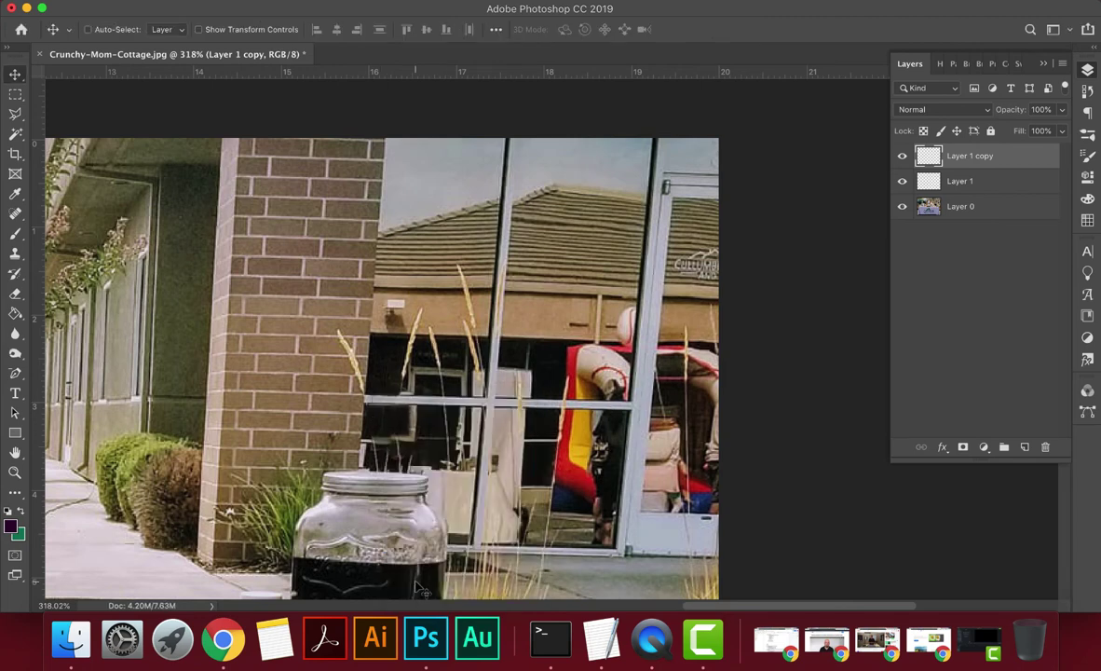
# Stretch the duplicated window patch downward to about 109% of its height, keeping its width at 100%.
pyautogui.press('super+t')
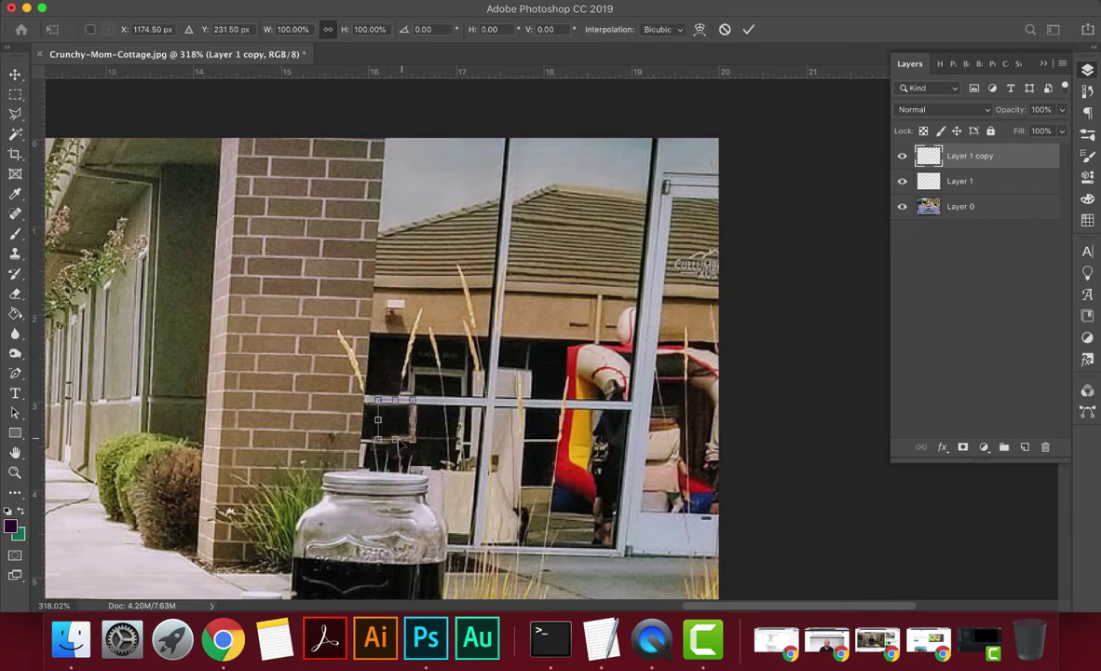
pyautogui.press('Return')
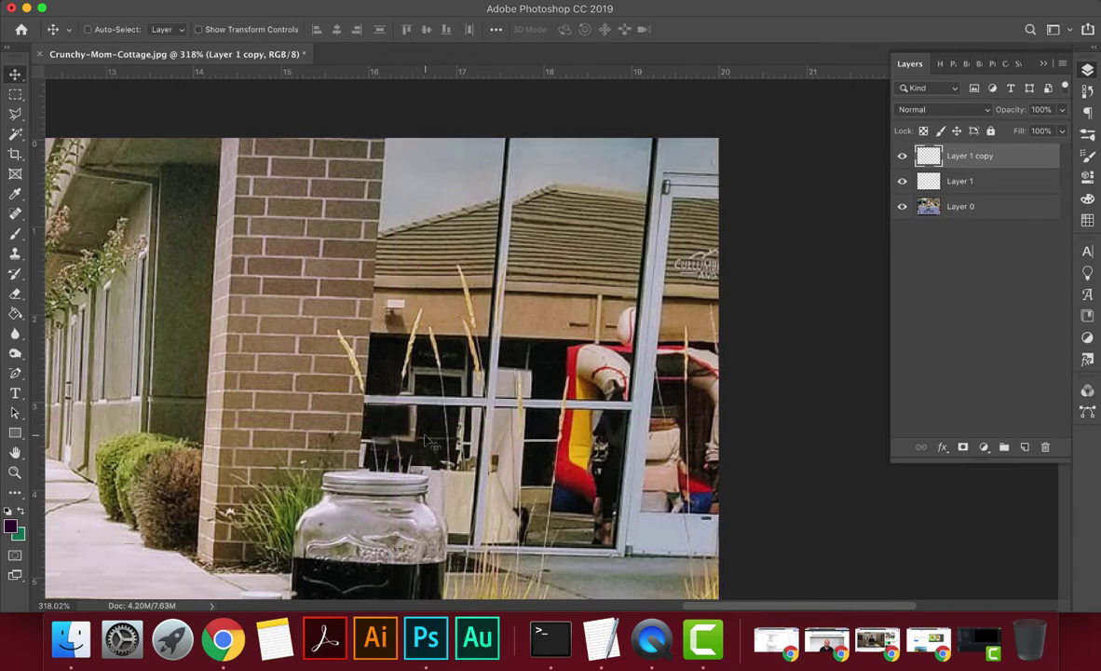
pyautogui.press('super+t')
pyautogui.moveTo(396, 446)
pyautogui.mouseDown()
pyautogui.moveTo(389, 437)
pyautogui.moveTo(395, 444)
pyautogui.mouseUp()
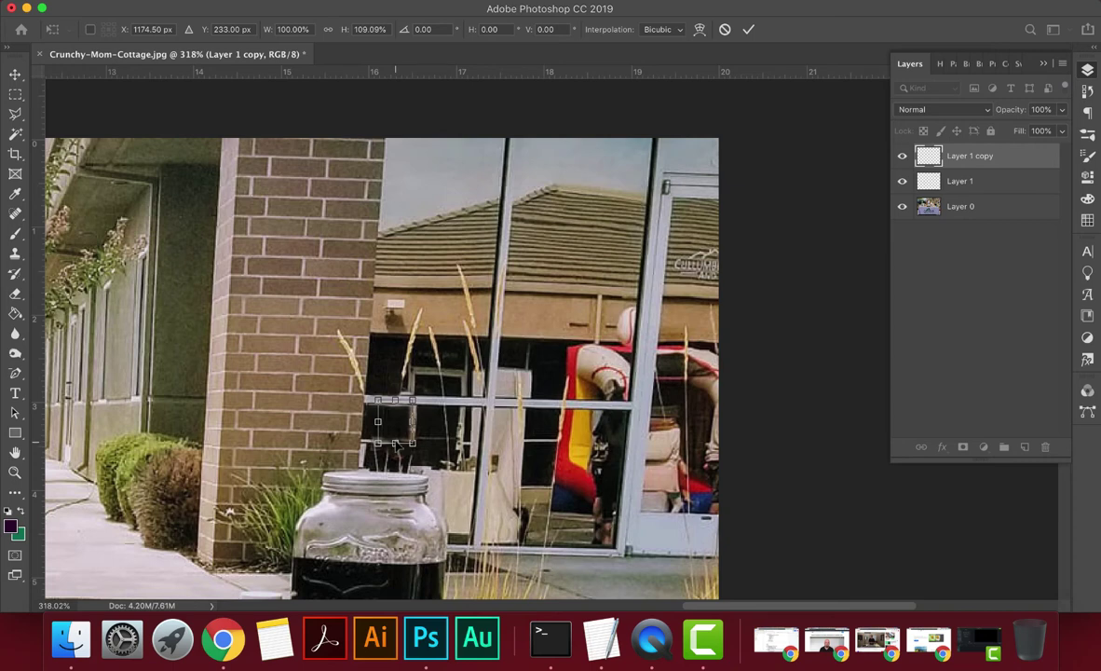
pyautogui.press('Return')
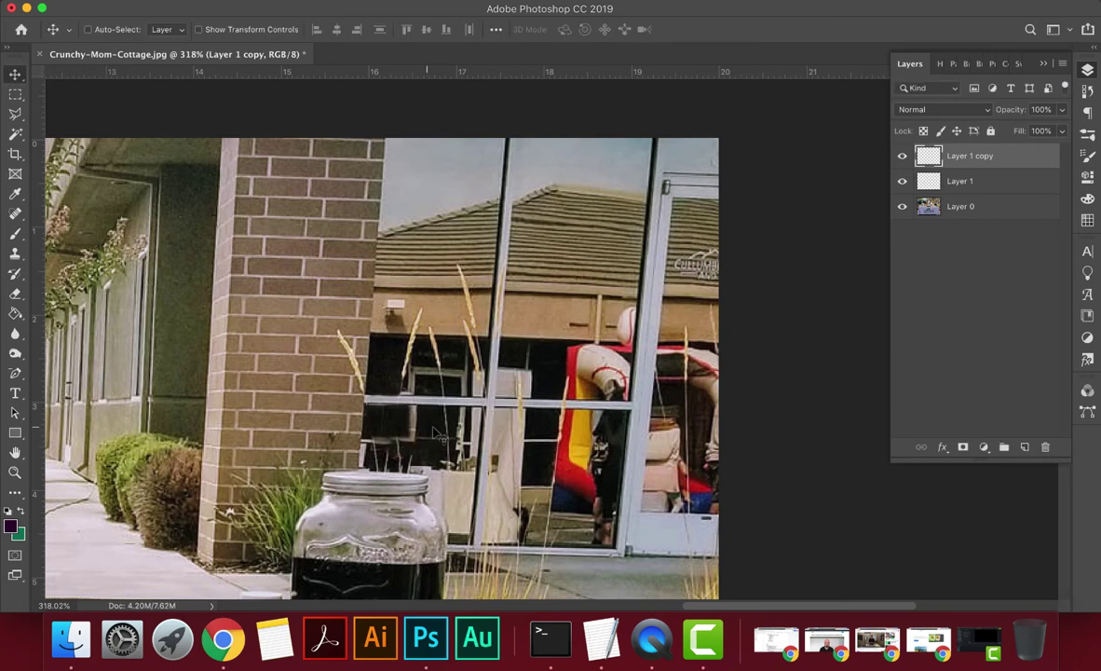
# Merge Layer 1 copy, Layer 1 and Layer 0 into a single layer.
pyautogui.press('super+minus')
pyautogui.press('super+minus')
pyautogui.press('super+minus')
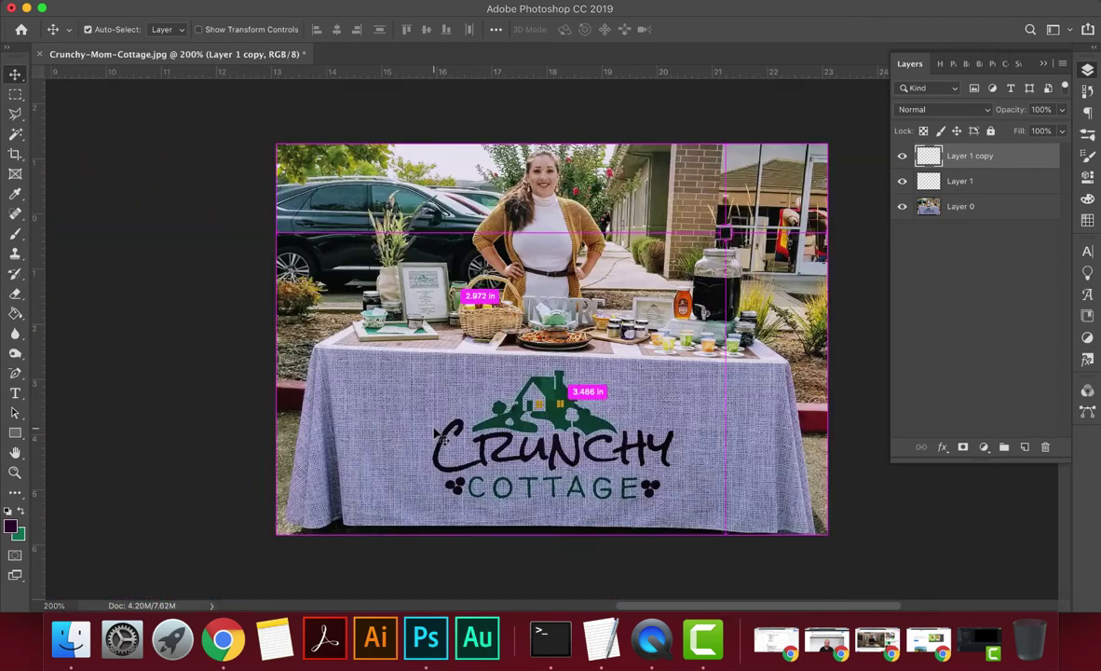
pyautogui.keyDown('shift'); pyautogui.click(985, 212); pyautogui.keyUp('shift')
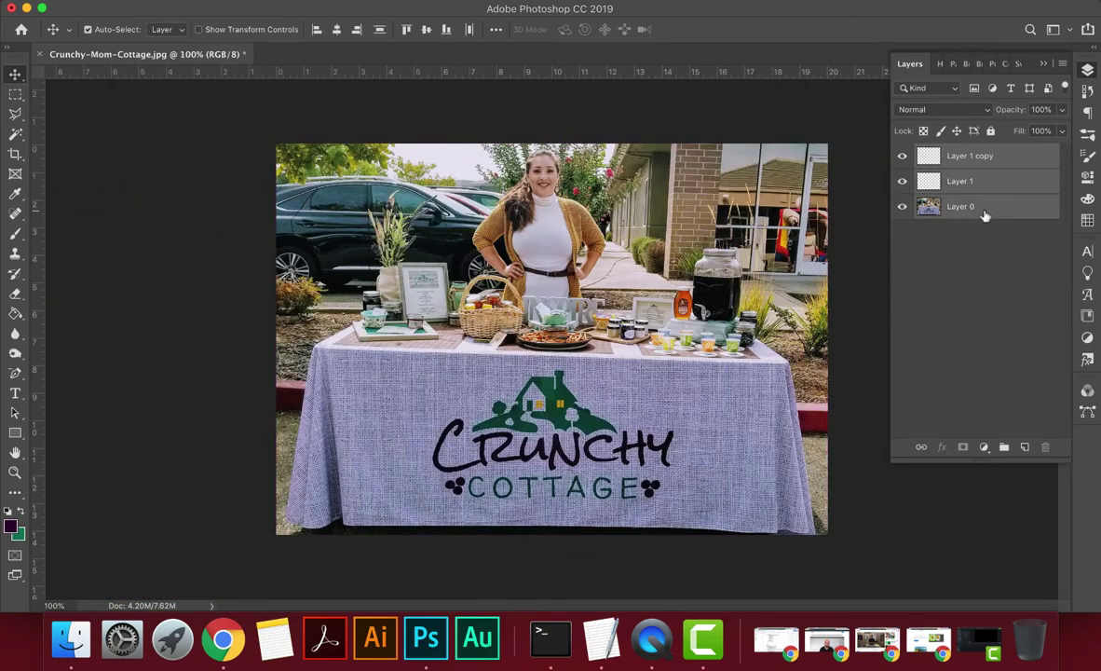
pyautogui.press('super+e')
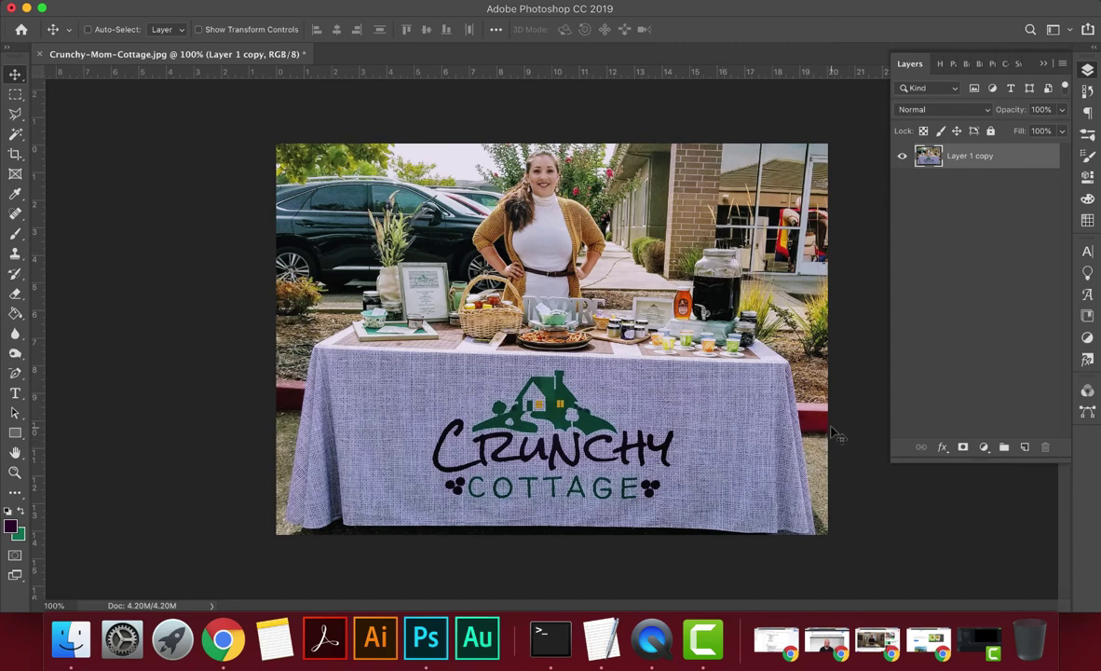
# Clone a red blossom onto the green foliage beside the woman's head using the Clone Stamp with a 25 px brush.
pyautogui.press('ctrl')
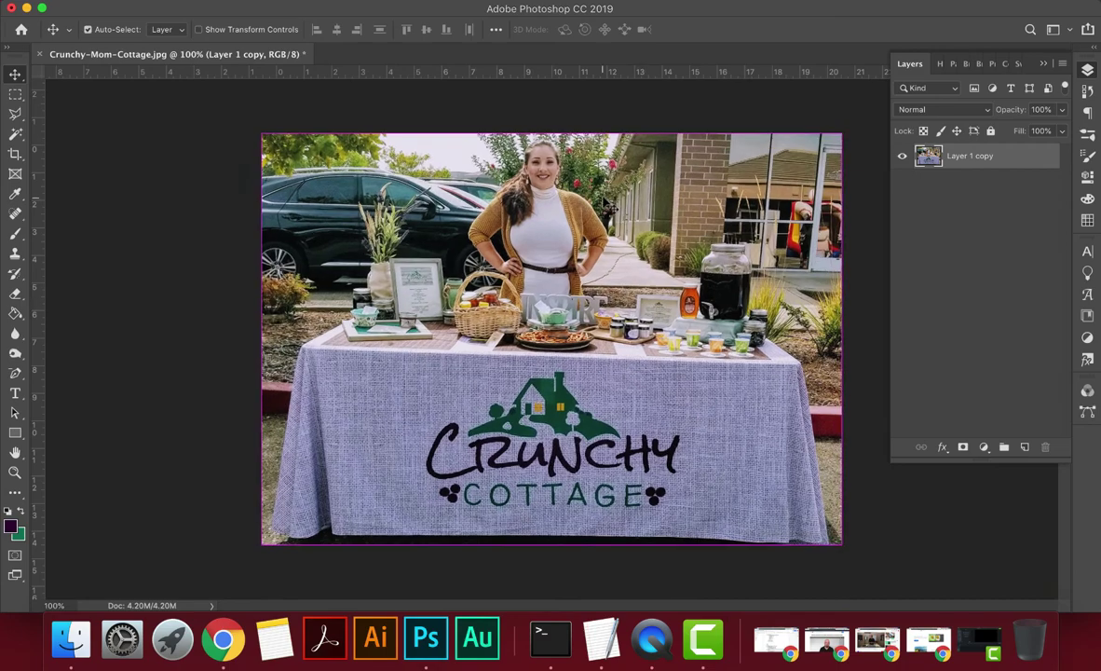
pyautogui.hotkey('ctrl', '+')
pyautogui.hotkey('ctrl', '+')
pyautogui.scroll(8, 604, 203)
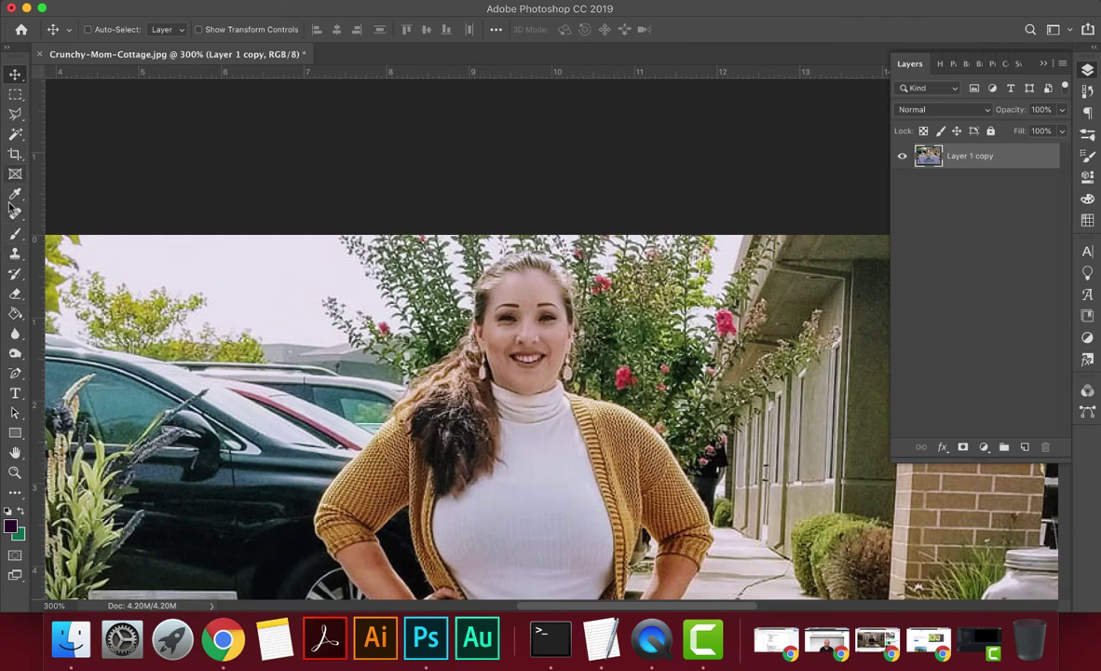
pyautogui.click(15, 273)
pyautogui.click(15, 254)
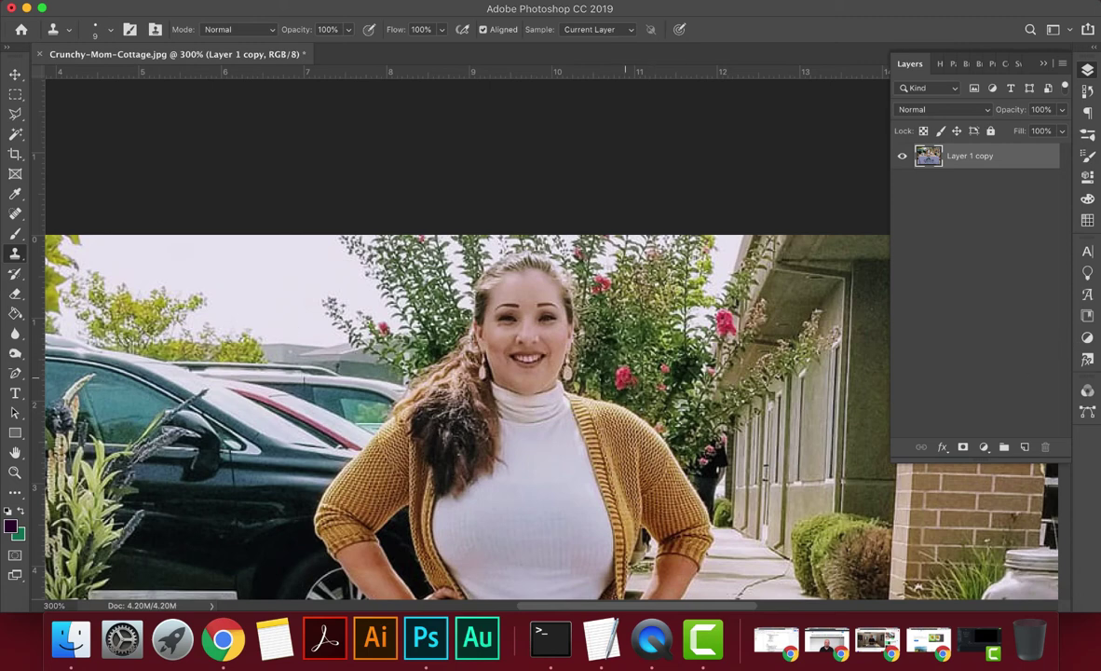
pyautogui.press(']')
pyautogui.click(626, 324)
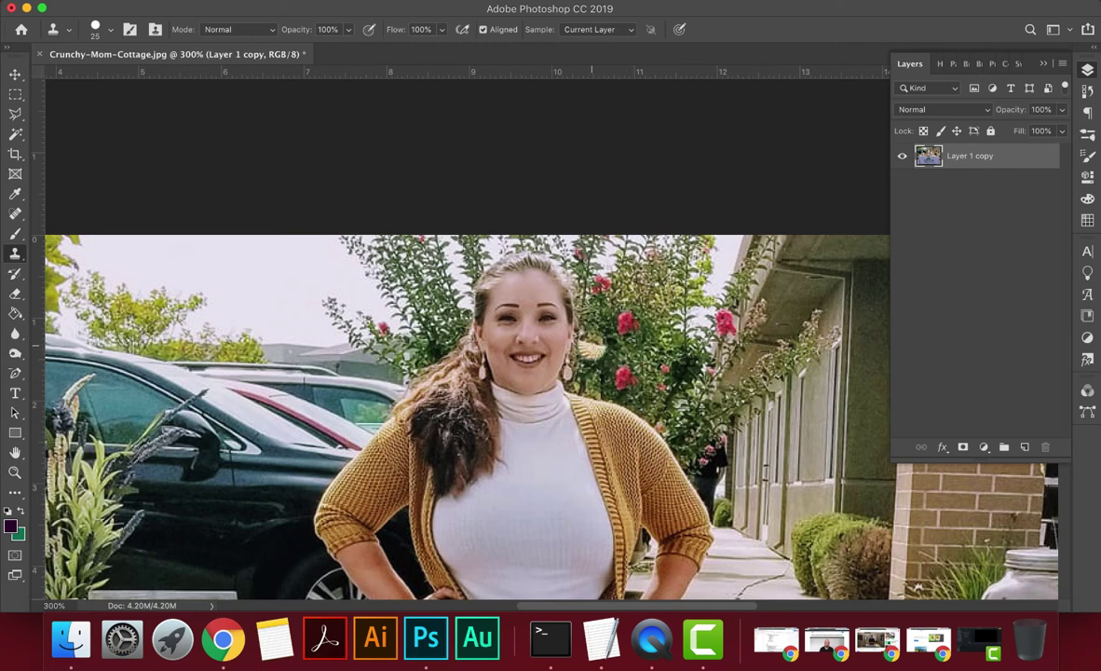
pyautogui.click(592, 349)
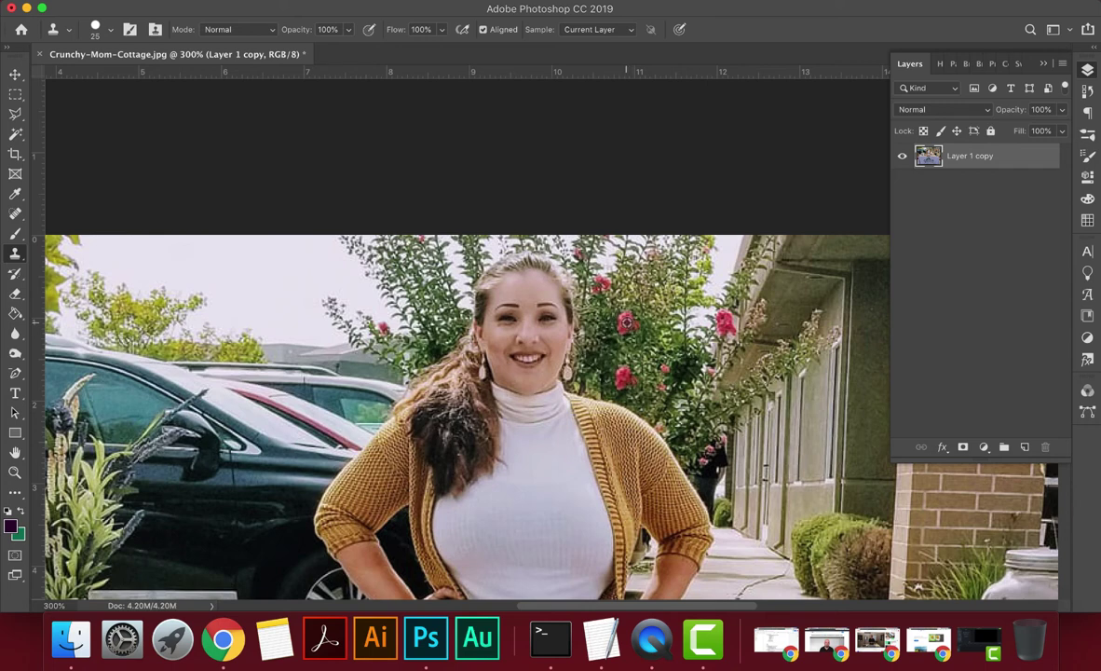
pyautogui.click(662, 286)
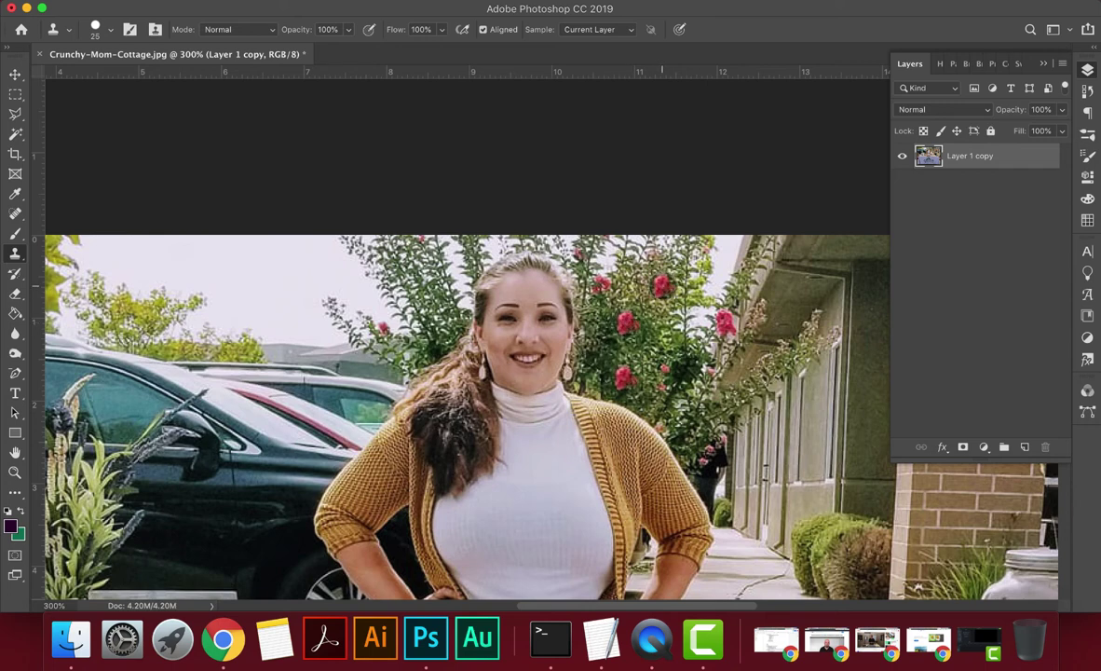
# Reduce the Clone Stamp brush to 9 px for small red blossoms in the bush, then return to the whole image at 100%.
pyautogui.press('[')
pyautogui.press('[')
pyautogui.press('[')
pyautogui.press('[')
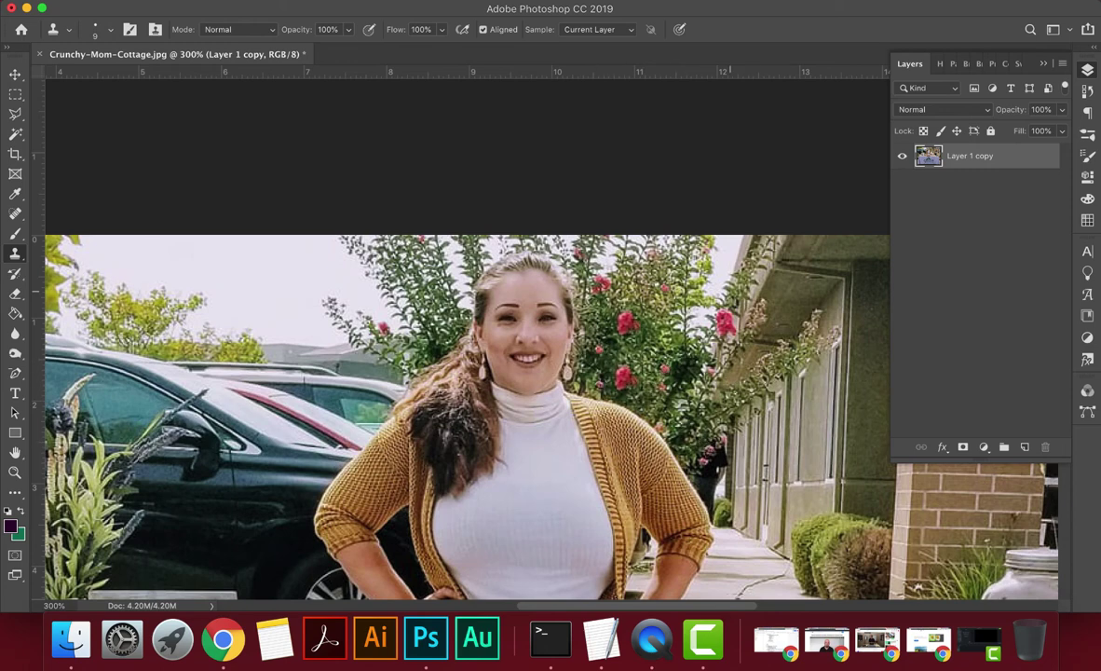
pyautogui.press('v')
pyautogui.press('super+1')
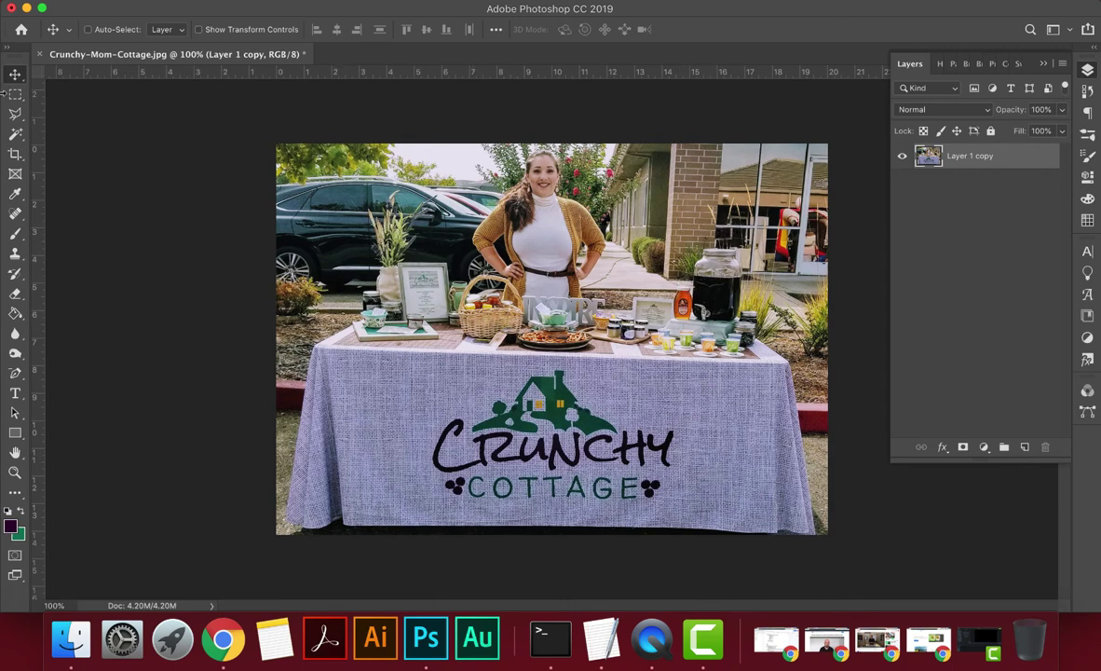
# Select the berry cluster before the word COTTAGE with a rectangular marquee and fill it with Content-Aware contents, then deselect.
pyautogui.click(15, 93)
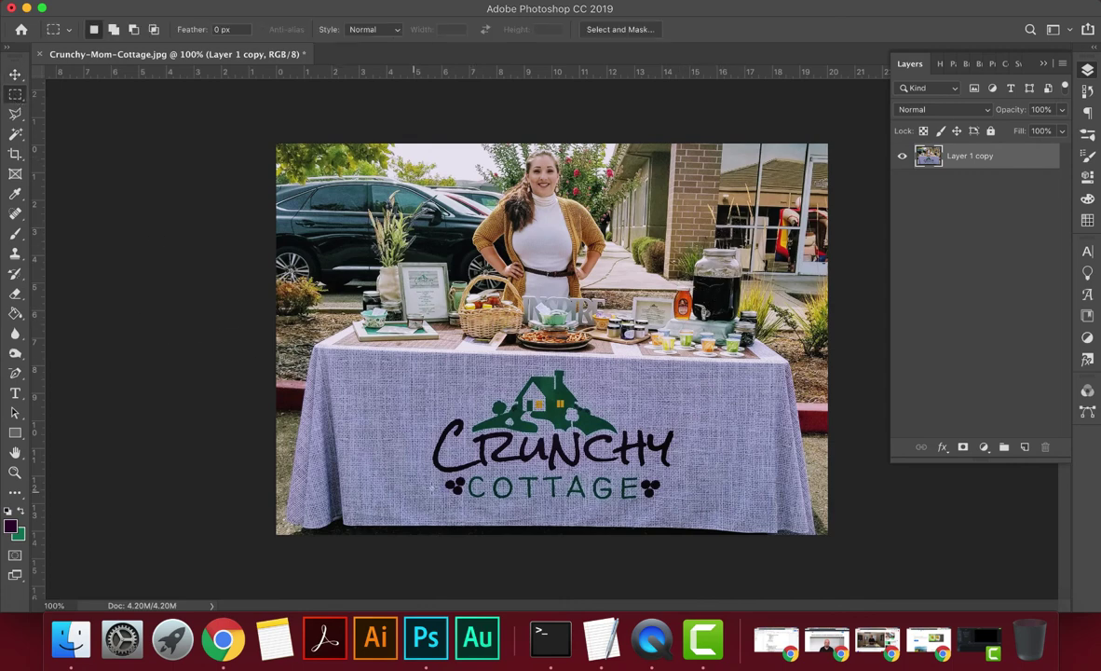
pyautogui.moveTo(487, 472); pyautogui.dragTo(443, 502)
pyautogui.rightClick(448, 506)
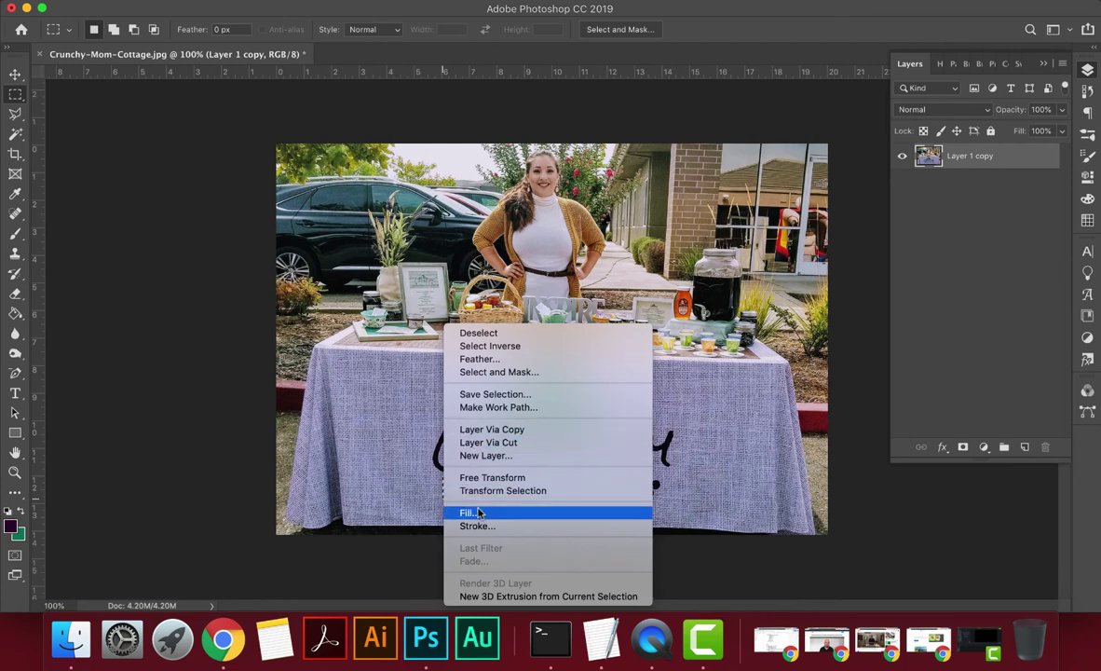
pyautogui.click(479, 512)
pyautogui.press('Return')
pyautogui.hotkey('ctrl', 'd')
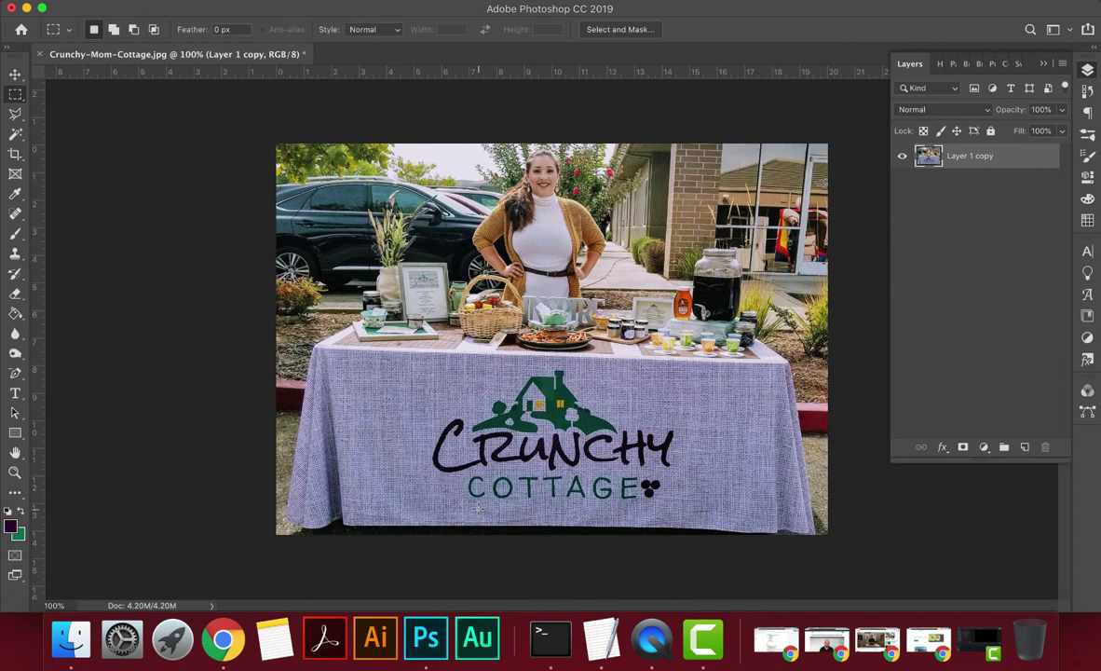
# Undo the fill over the berry cluster before COTTAGE and clear the selection.
pyautogui.hotkey('ctrl', 'z')
pyautogui.hotkey('ctrl', 'z')
pyautogui.press('v')
pyautogui.hotkey('ctrl', 'd')
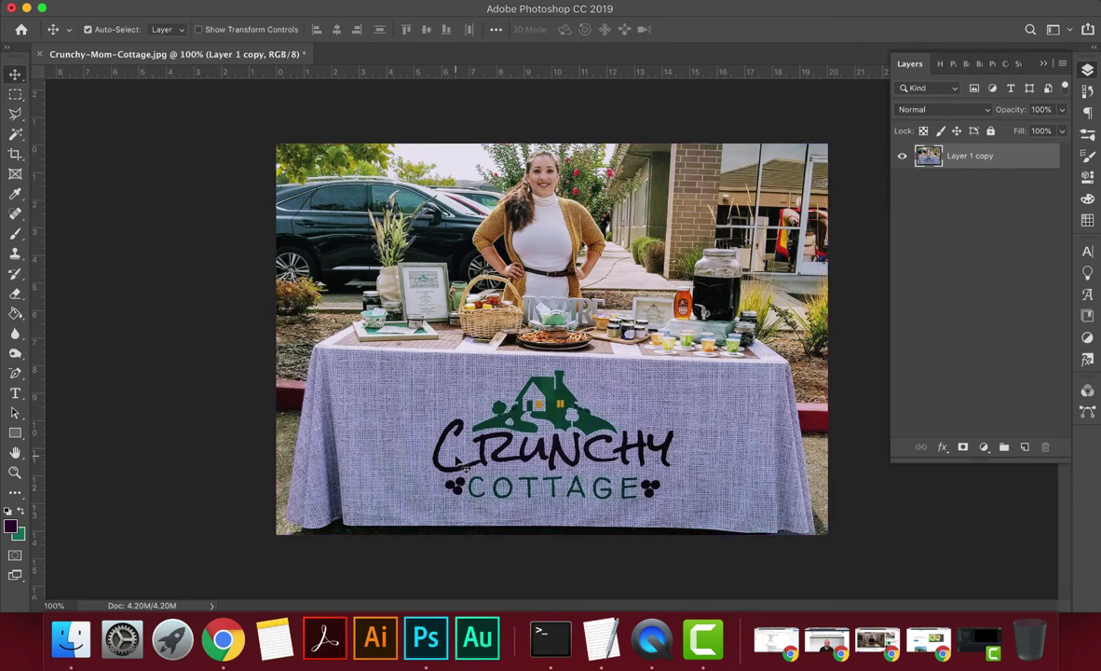
pyautogui.press('ctrl')
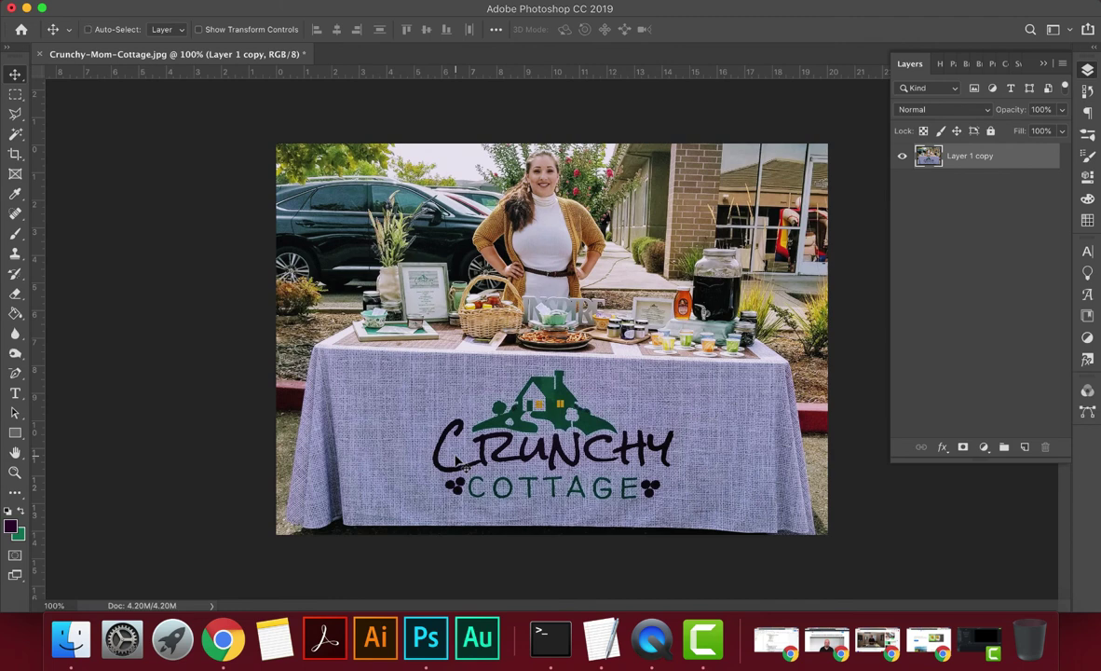